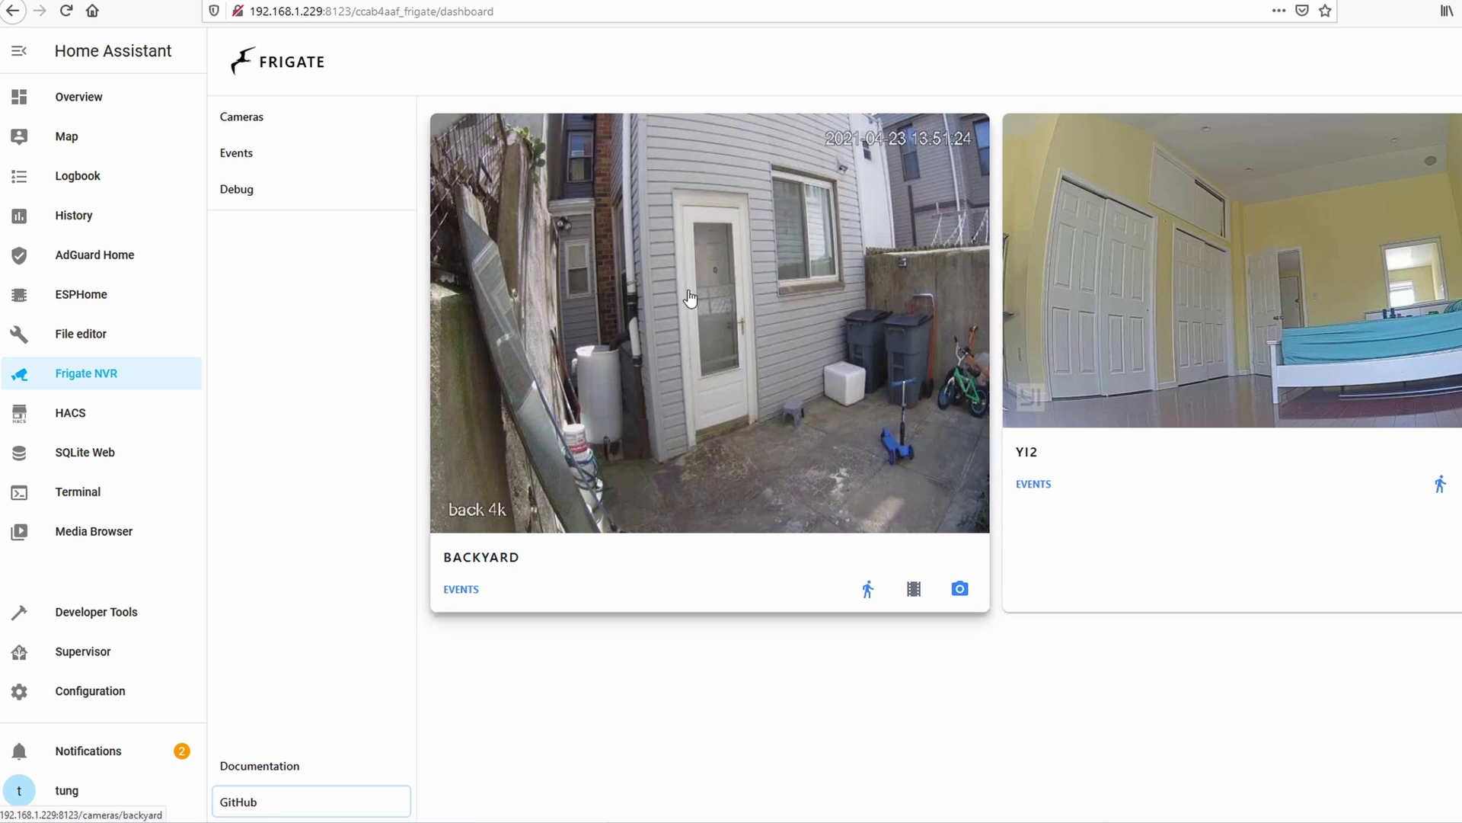
Return to the Frigate camera overview showing the Backyard and Yi2 feeds.
{"action": "left_click", "coordinate": [320, 116]}
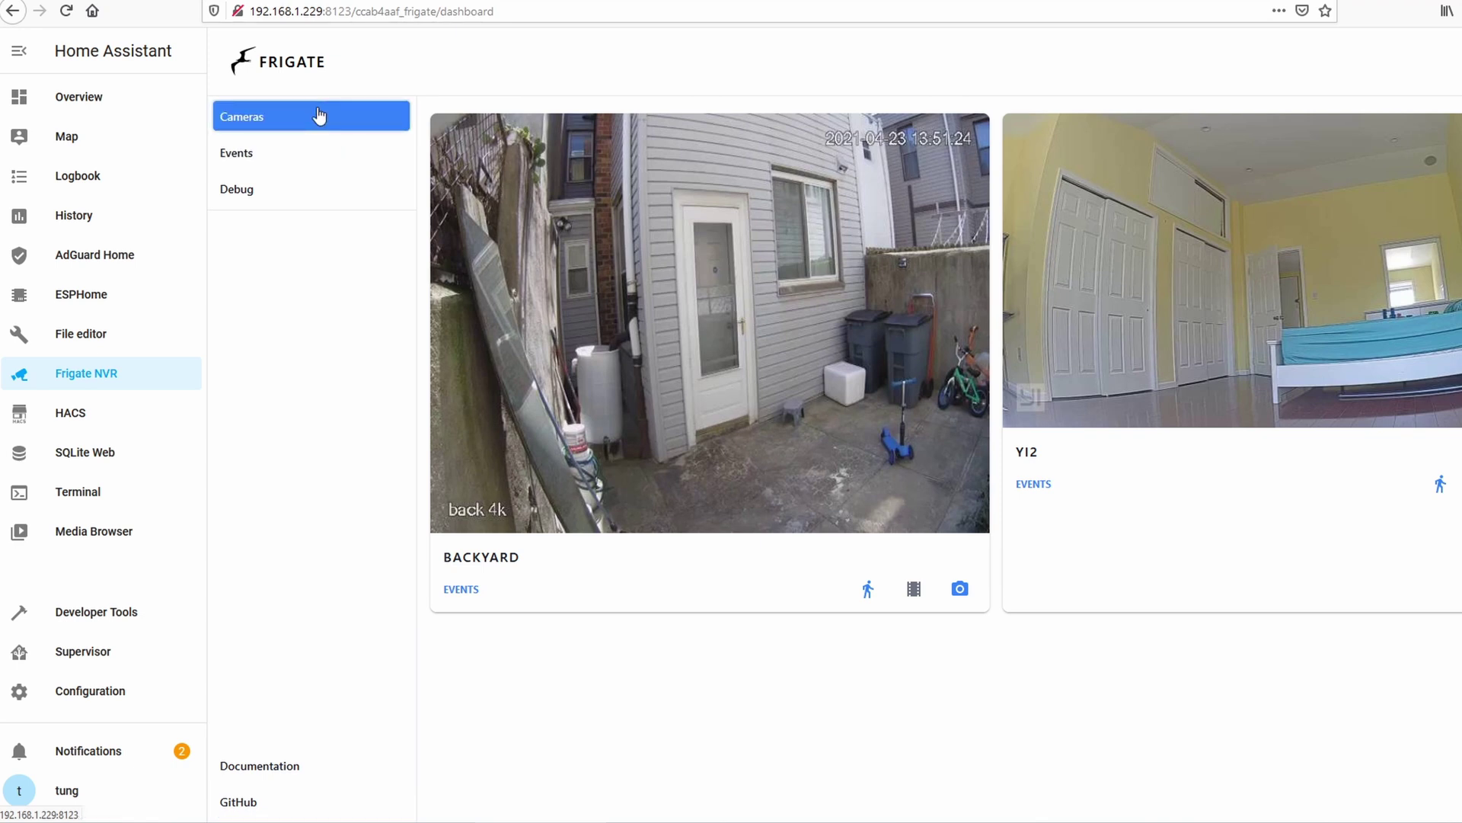
Open the 77.15% yi2 person event from the Events list and scroll to its best image.
{"action": "left_click", "coordinate": [340, 153]}
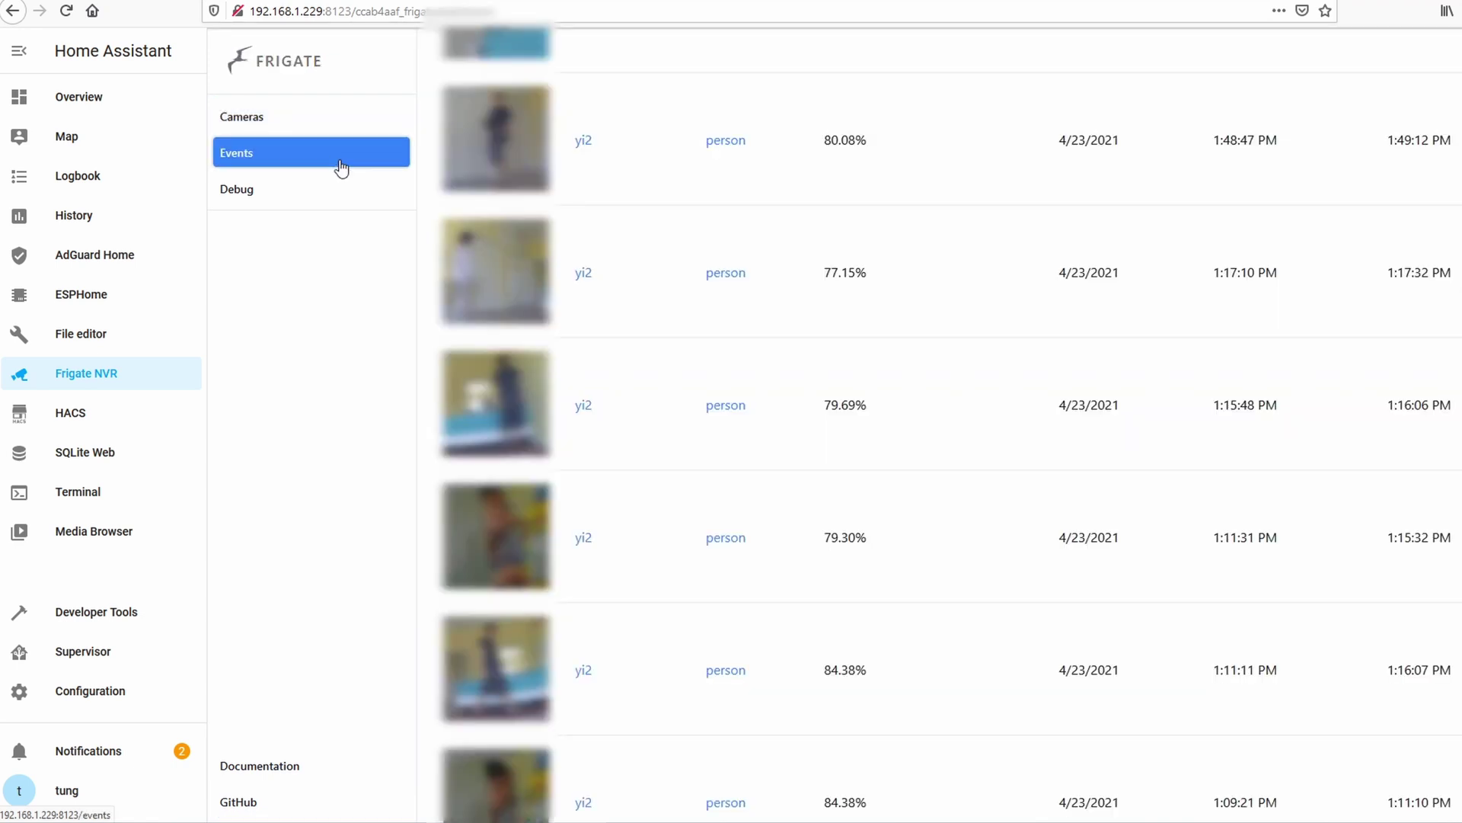
{"action": "left_click", "coordinate": [477, 266]}
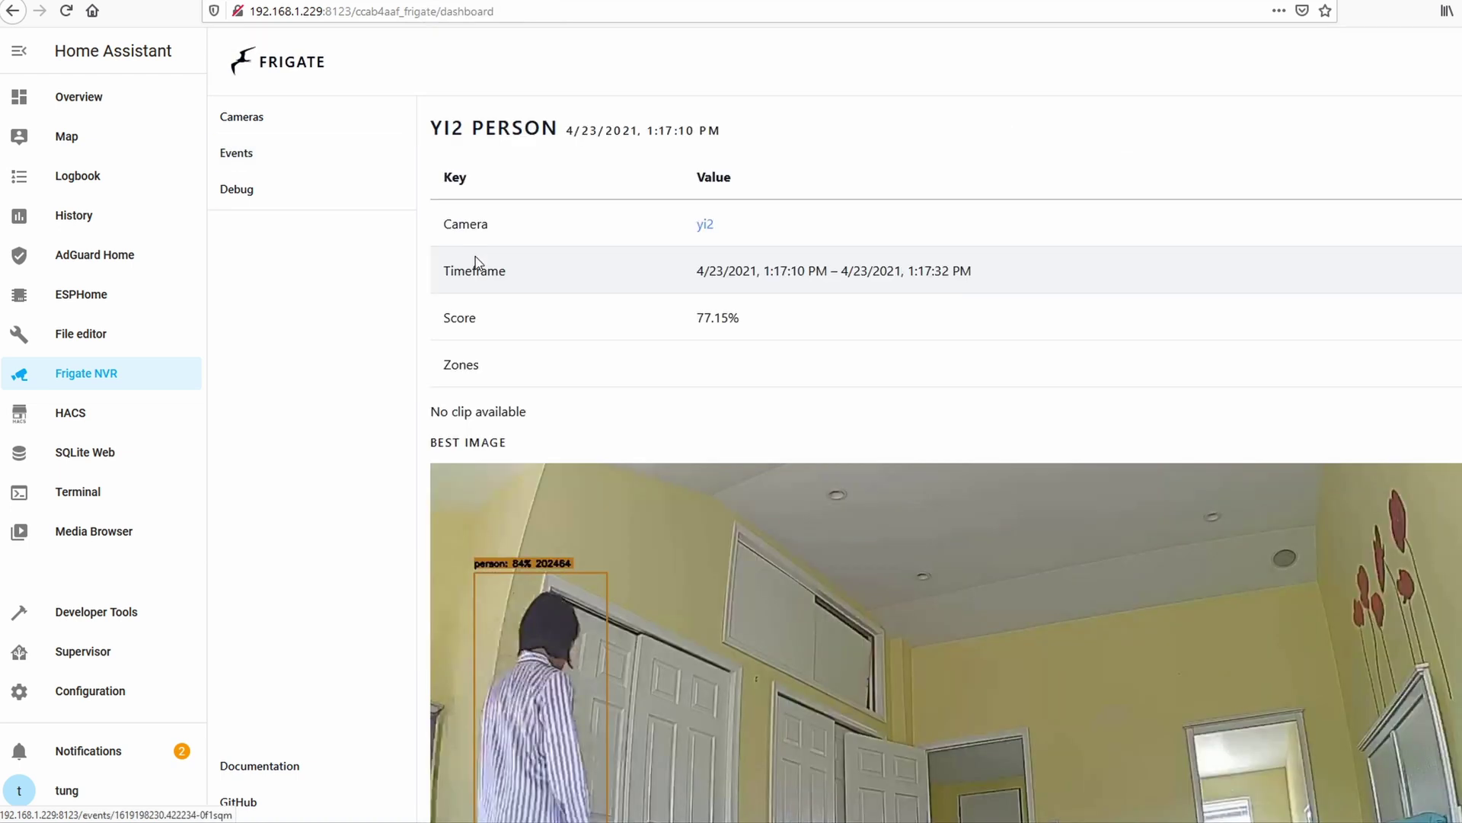
{"action": "scroll", "coordinate": [640, 252], "scroll_direction": "down", "scroll_amount": 2}
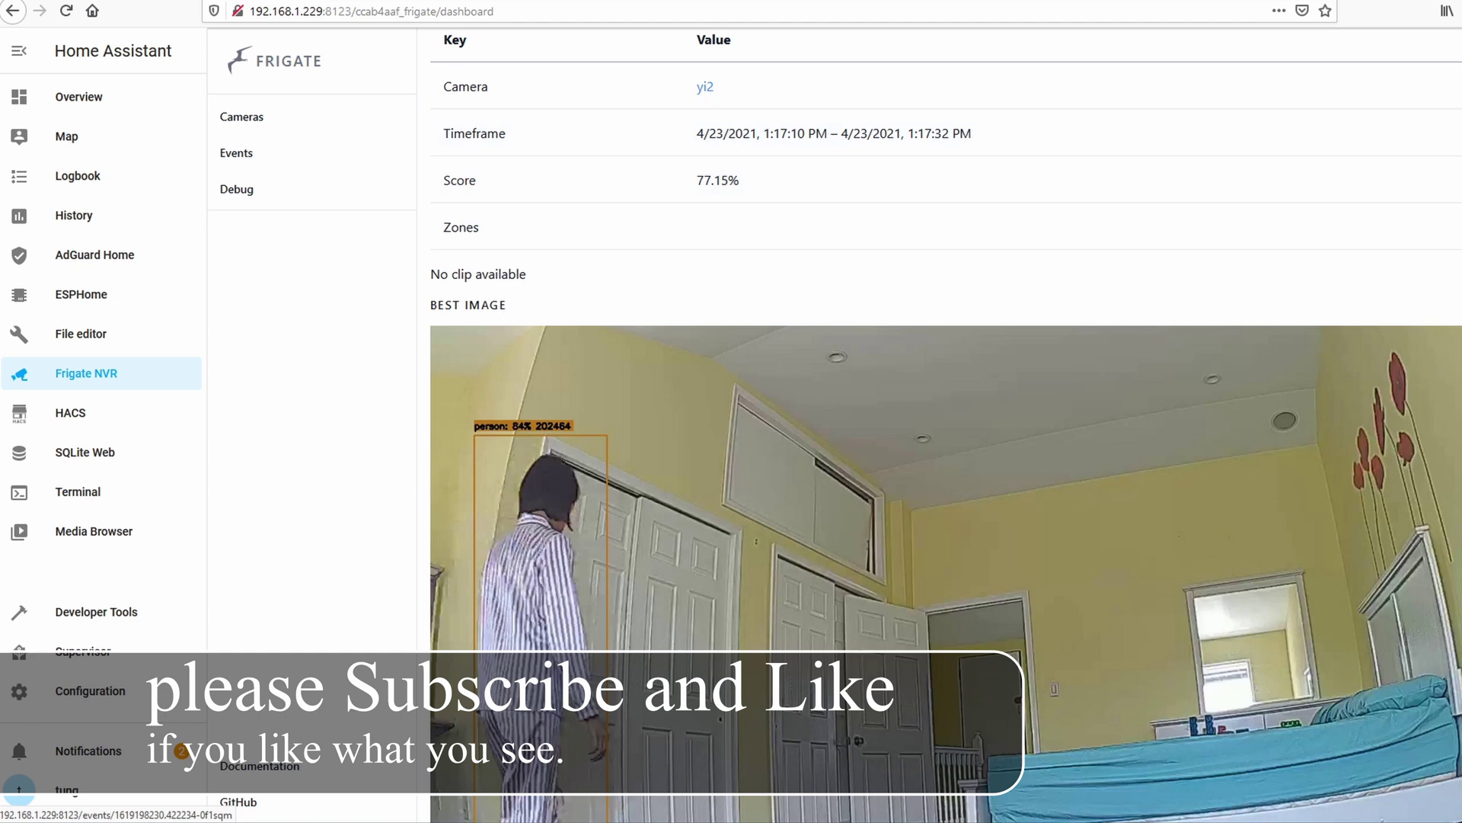
{"action": "scroll", "coordinate": [946, 427], "scroll_direction": "down", "scroll_amount": 2}
{"action": "scroll", "coordinate": [595, 479], "scroll_direction": "down", "scroll_amount": 2}
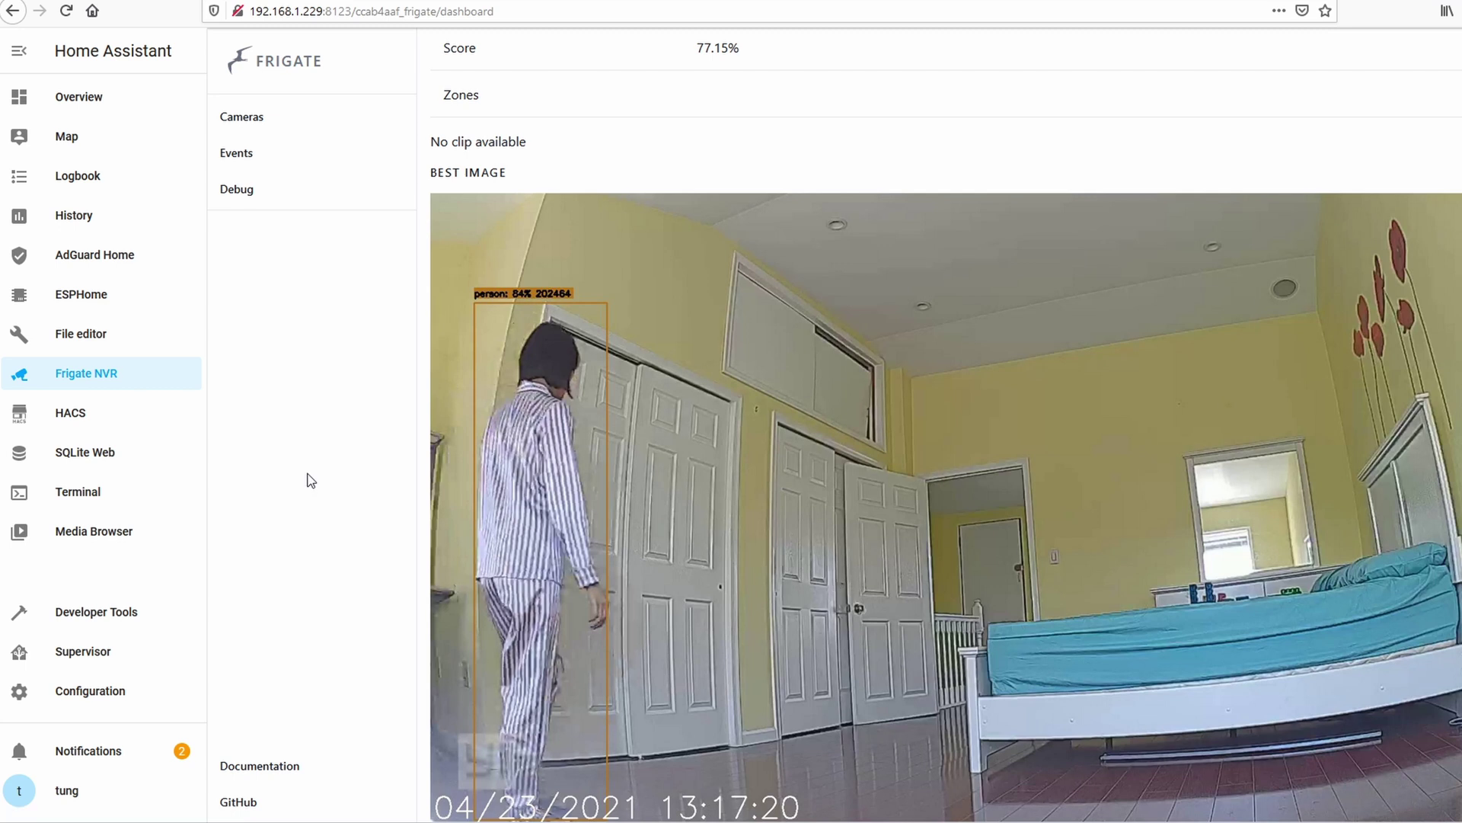
Open the Manage add-on repositories dialog from the Supervisor Add-on Store menu.
{"action": "left_click", "coordinate": [82, 658]}
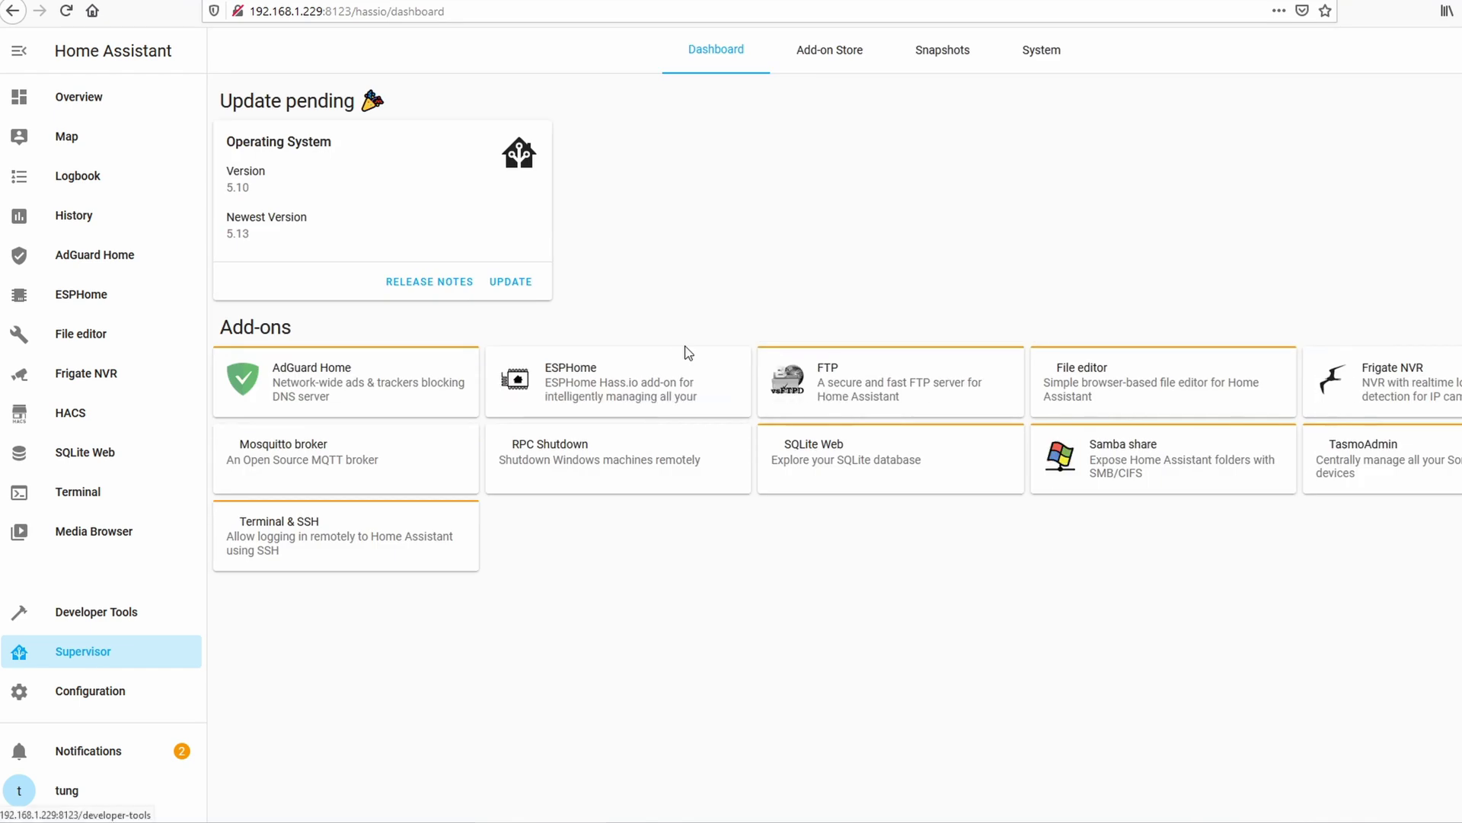
{"action": "left_click", "coordinate": [842, 66]}
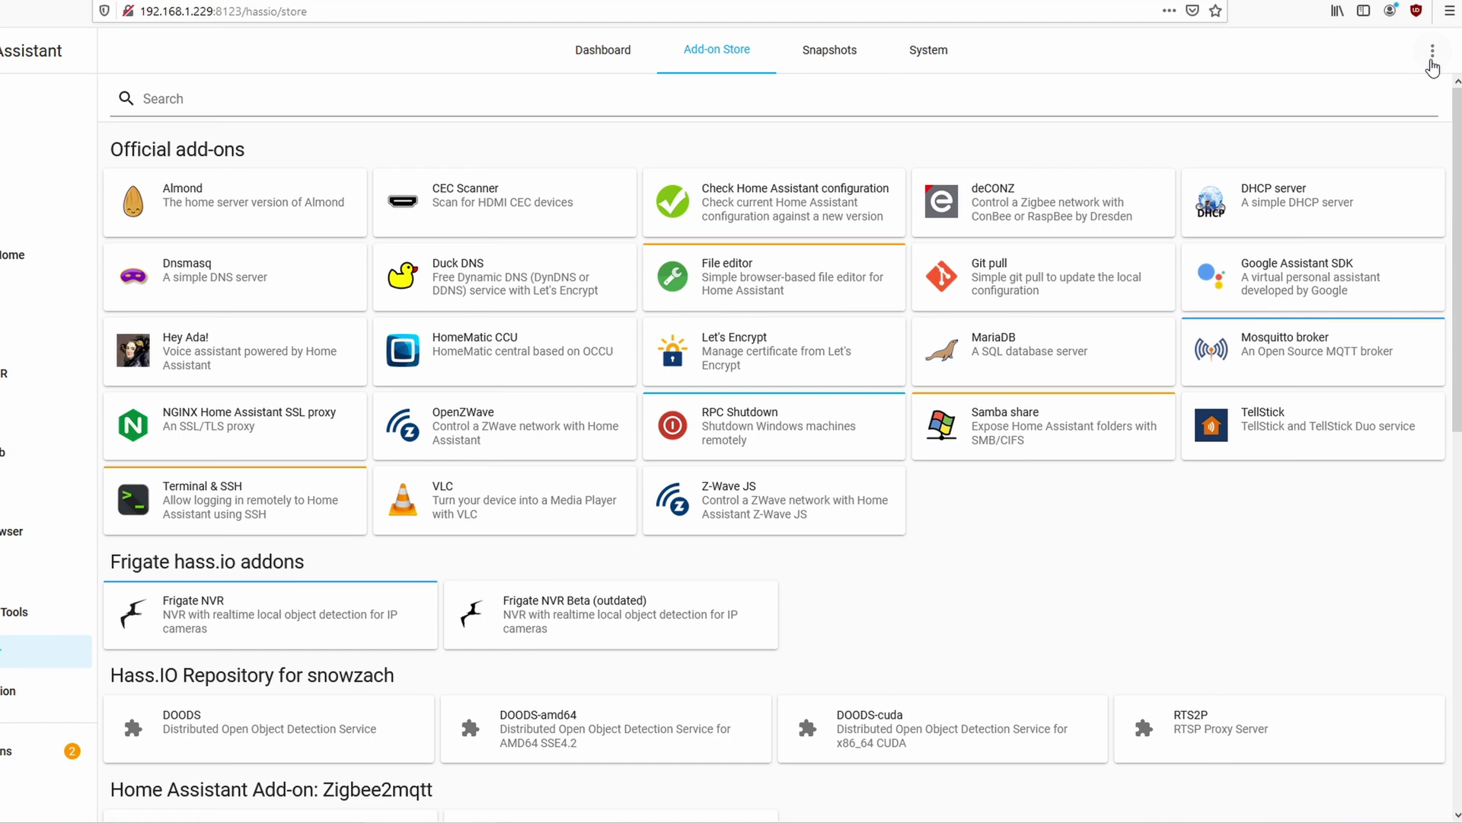
{"action": "left_click", "coordinate": [1432, 54]}
{"action": "left_click", "coordinate": [1407, 98]}
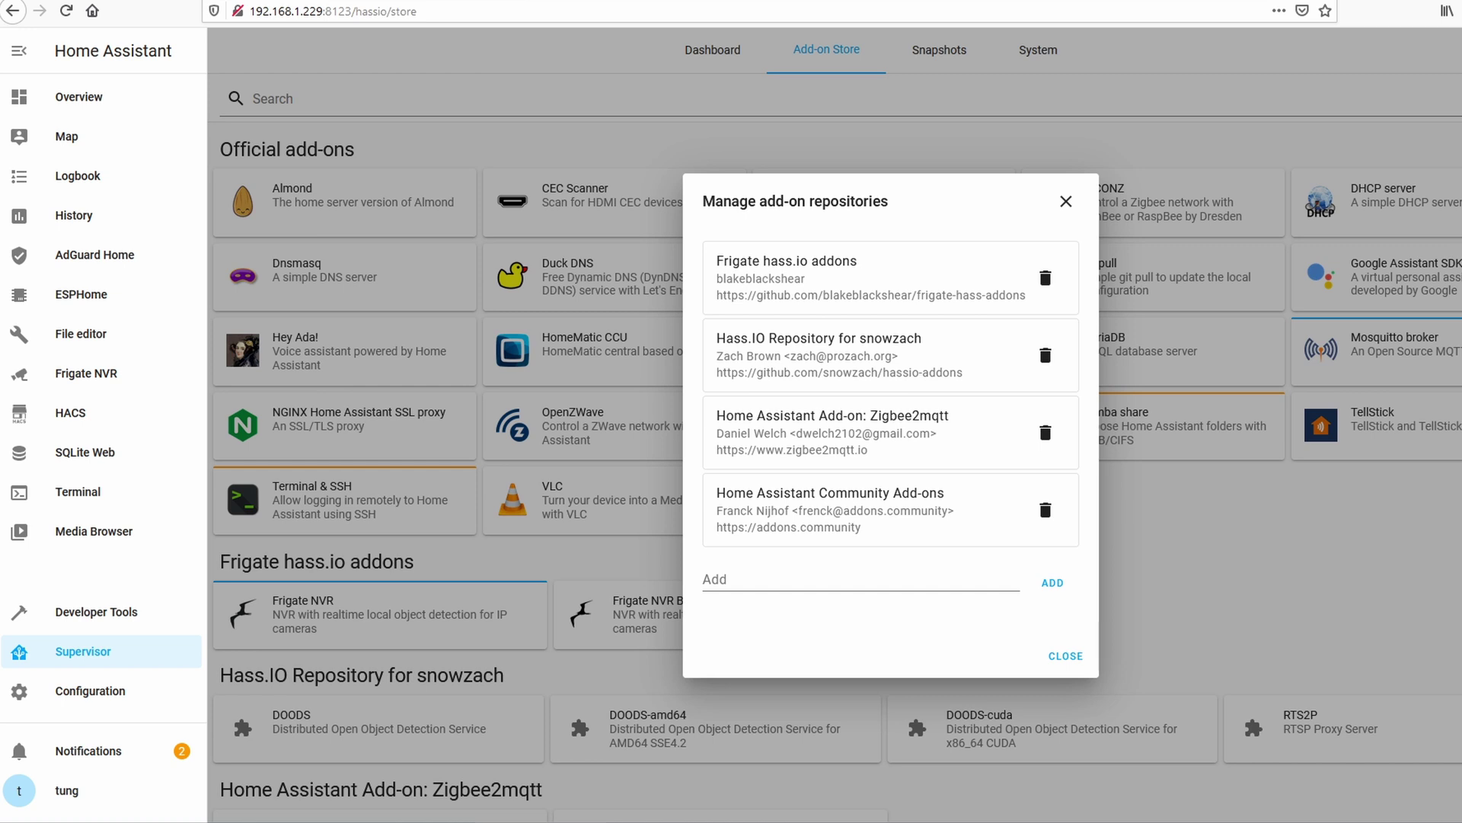
Copy the Frigate GitHub repository URL and add it as a new add-on repository.
{"action": "key", "text": "ctrl+Tab"}
{"action": "left_click", "coordinate": [490, 11]}
{"action": "key", "text": "ctrl+c"}
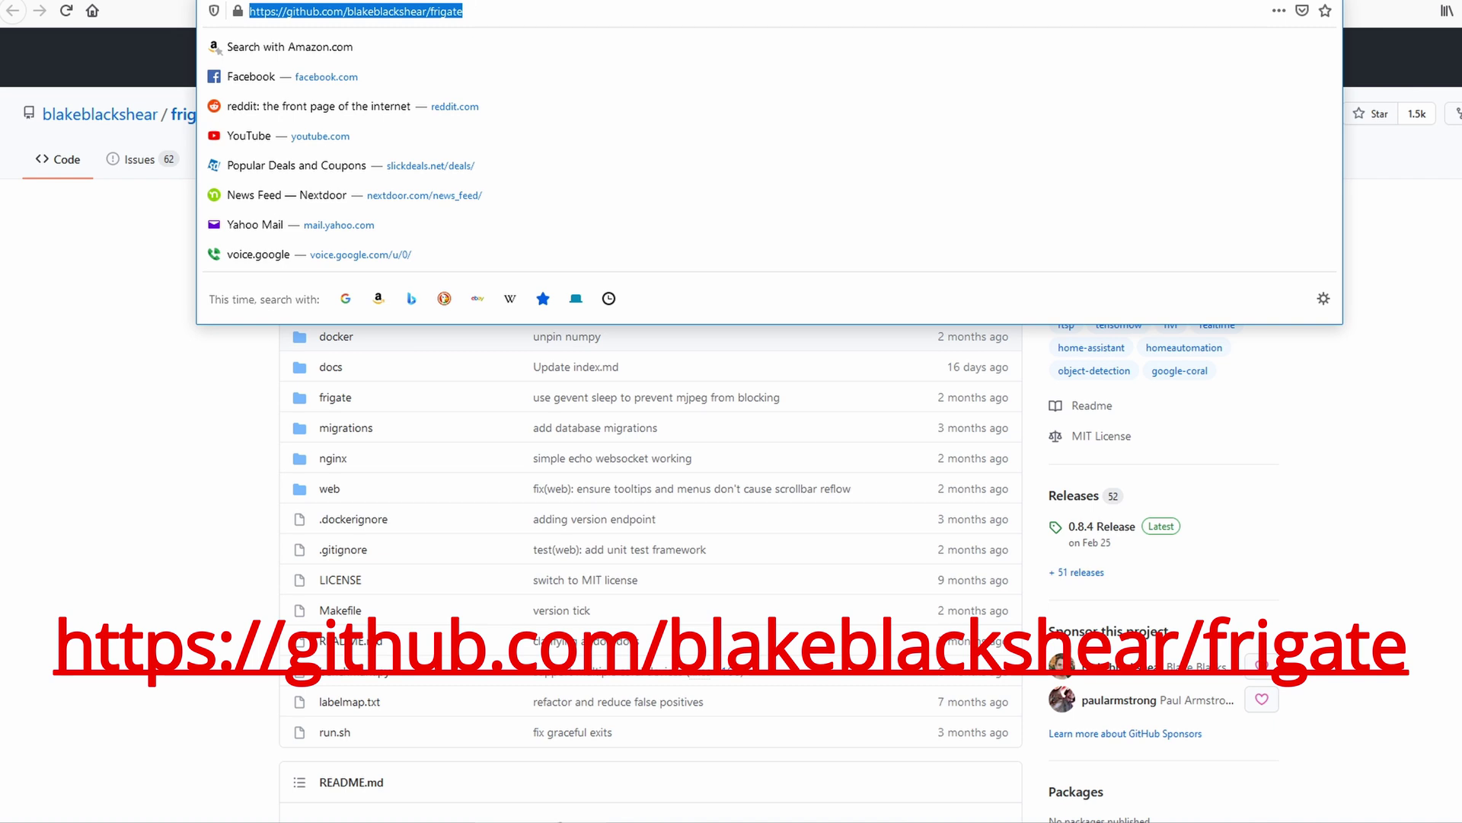
{"action": "key", "text": "ctrl+Tab"}
{"action": "left_click", "coordinate": [754, 579]}
{"action": "type", "text": "v"}
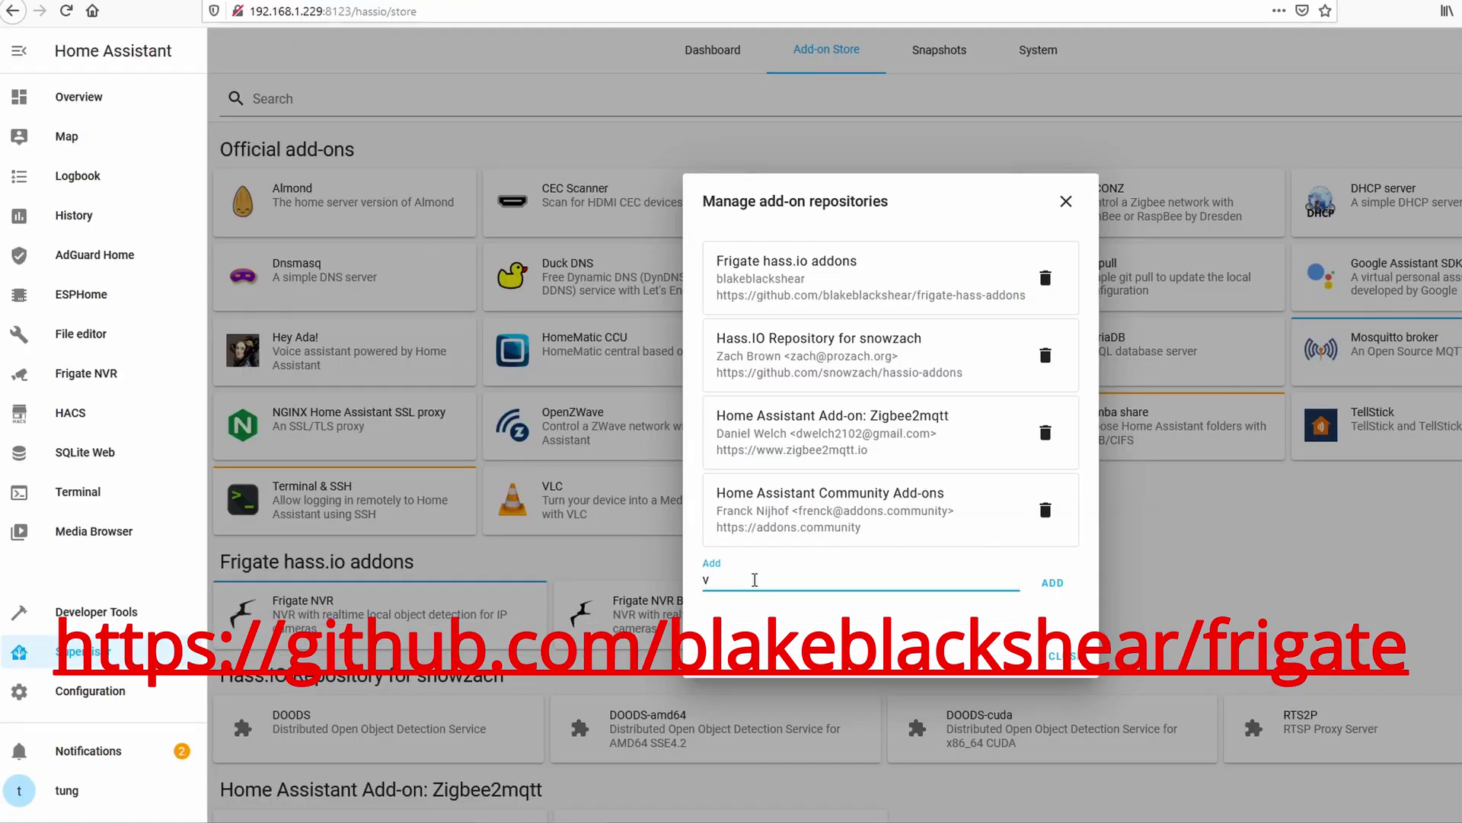
{"action": "key", "text": "BackSpace"}
{"action": "key", "text": "ctrl+v"}
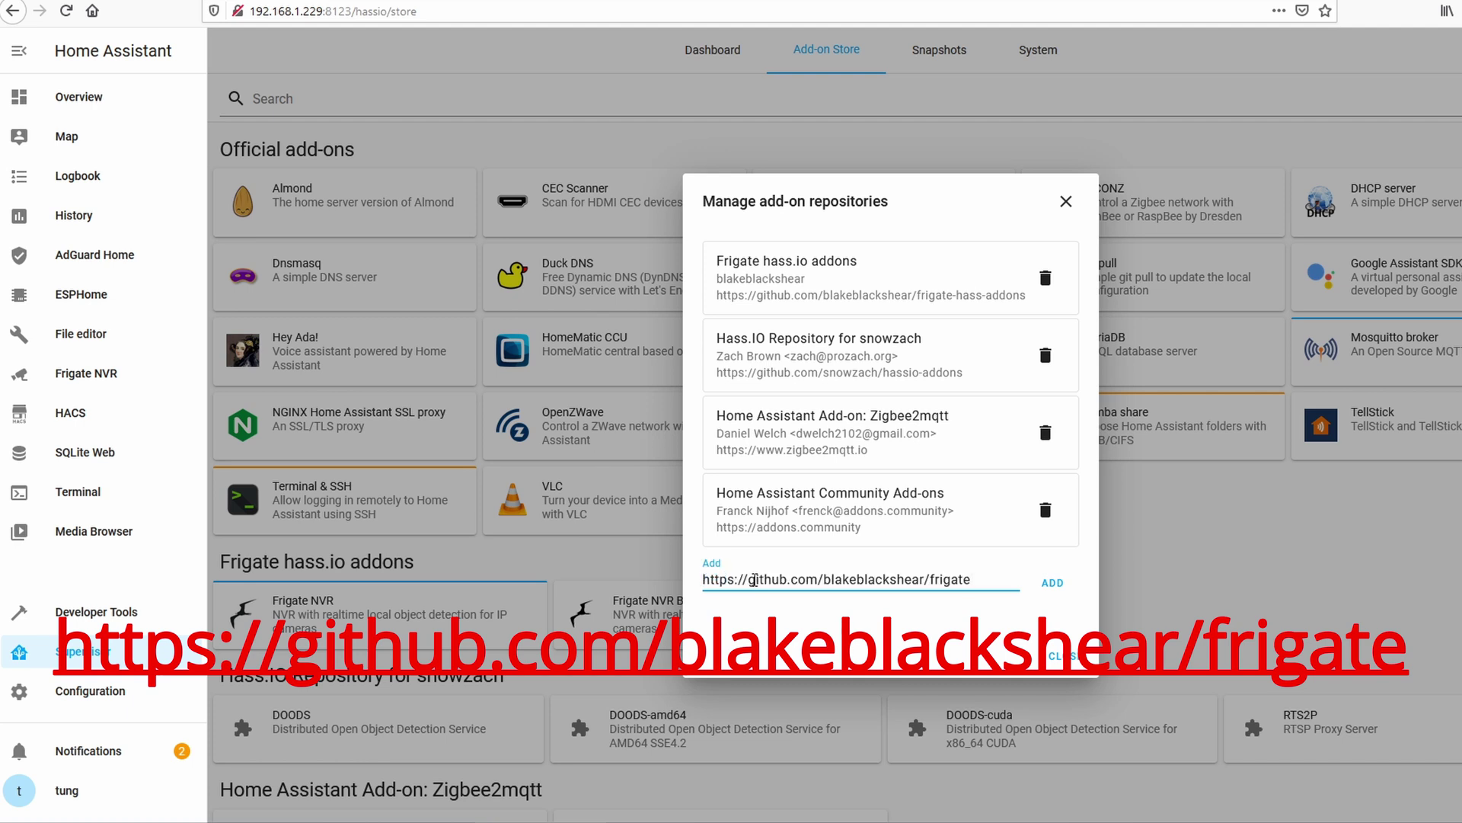
{"action": "left_click", "coordinate": [1053, 593]}
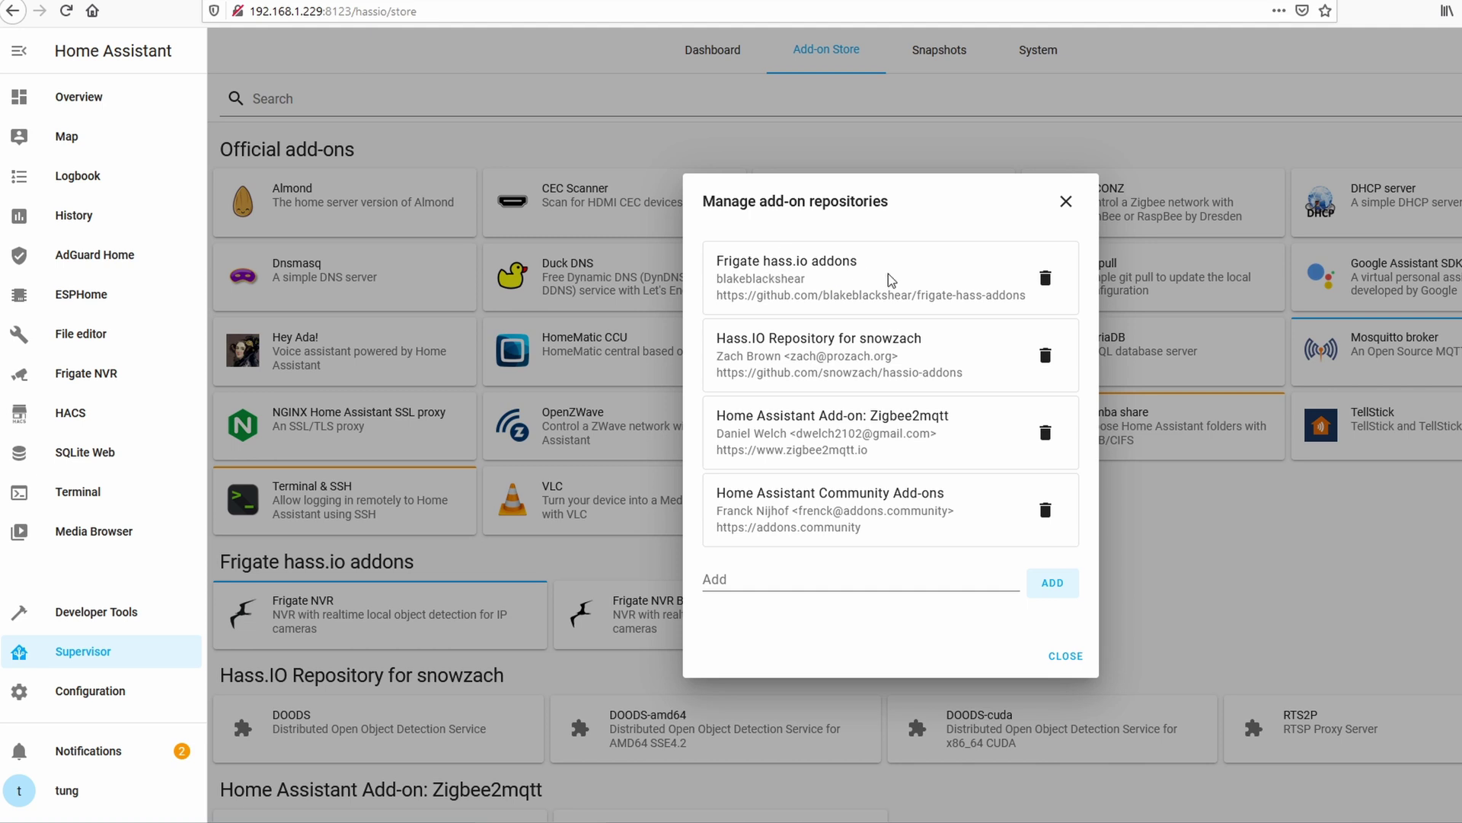
Close the repositories dialog and open the Frigate NVR add-on's info page (version 1.13).
{"action": "left_click", "coordinate": [1071, 202]}
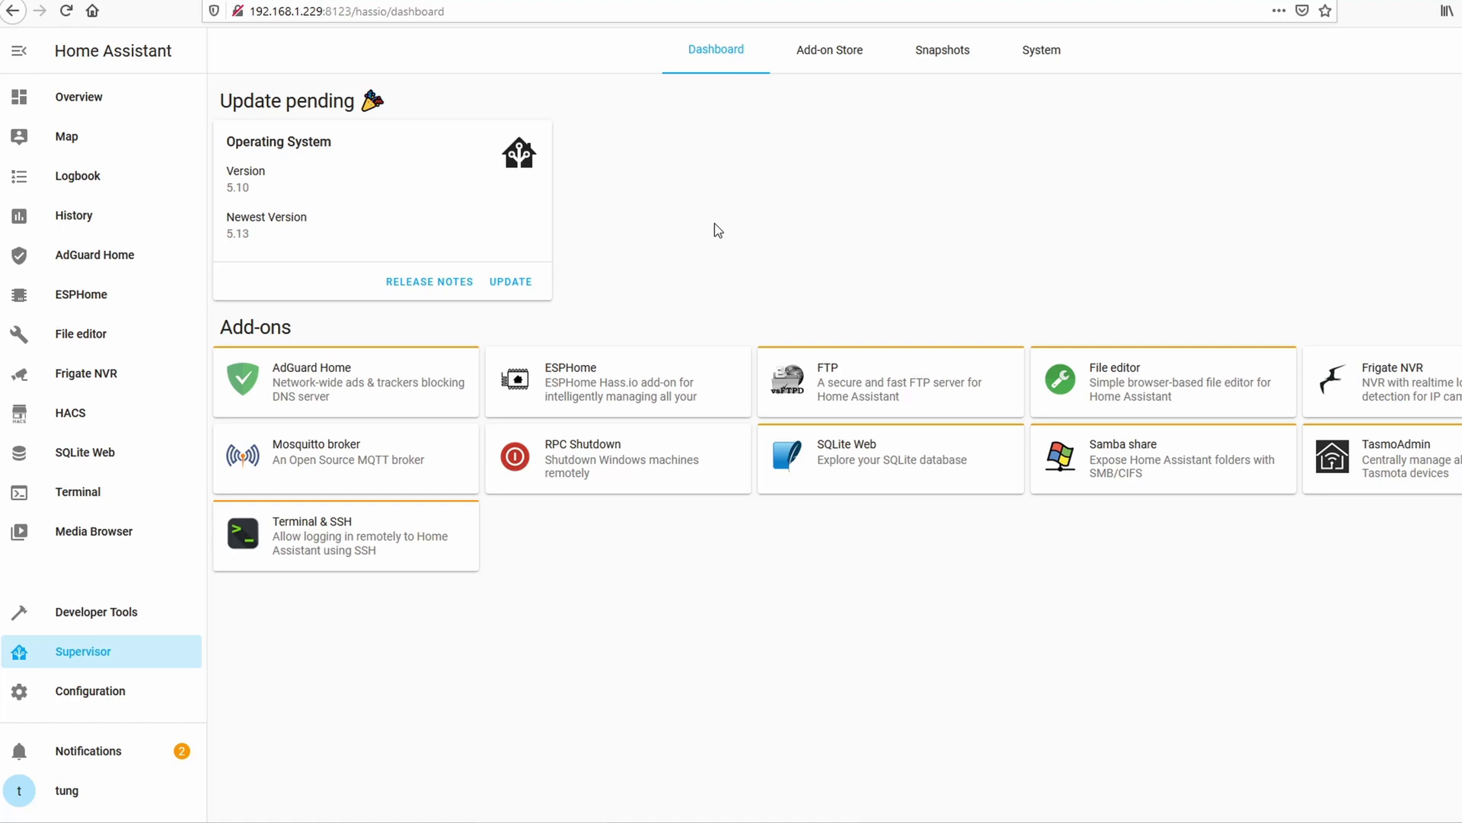
{"action": "left_click", "coordinate": [1399, 381]}
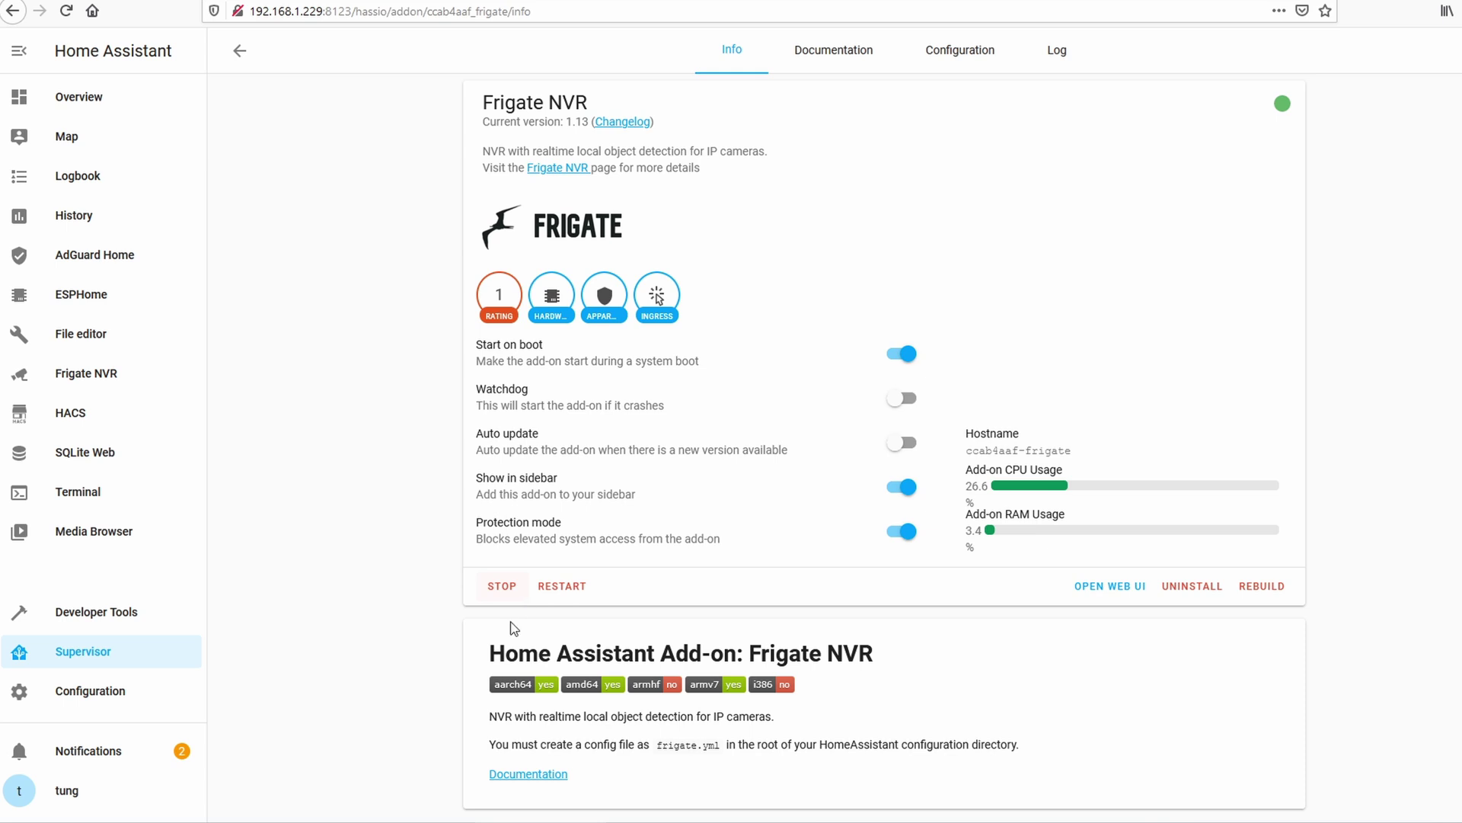
Open frigate.yml from the 192.168.1.229 config share in Notepad++.
{"action": "left_click", "coordinate": [351, 821]}
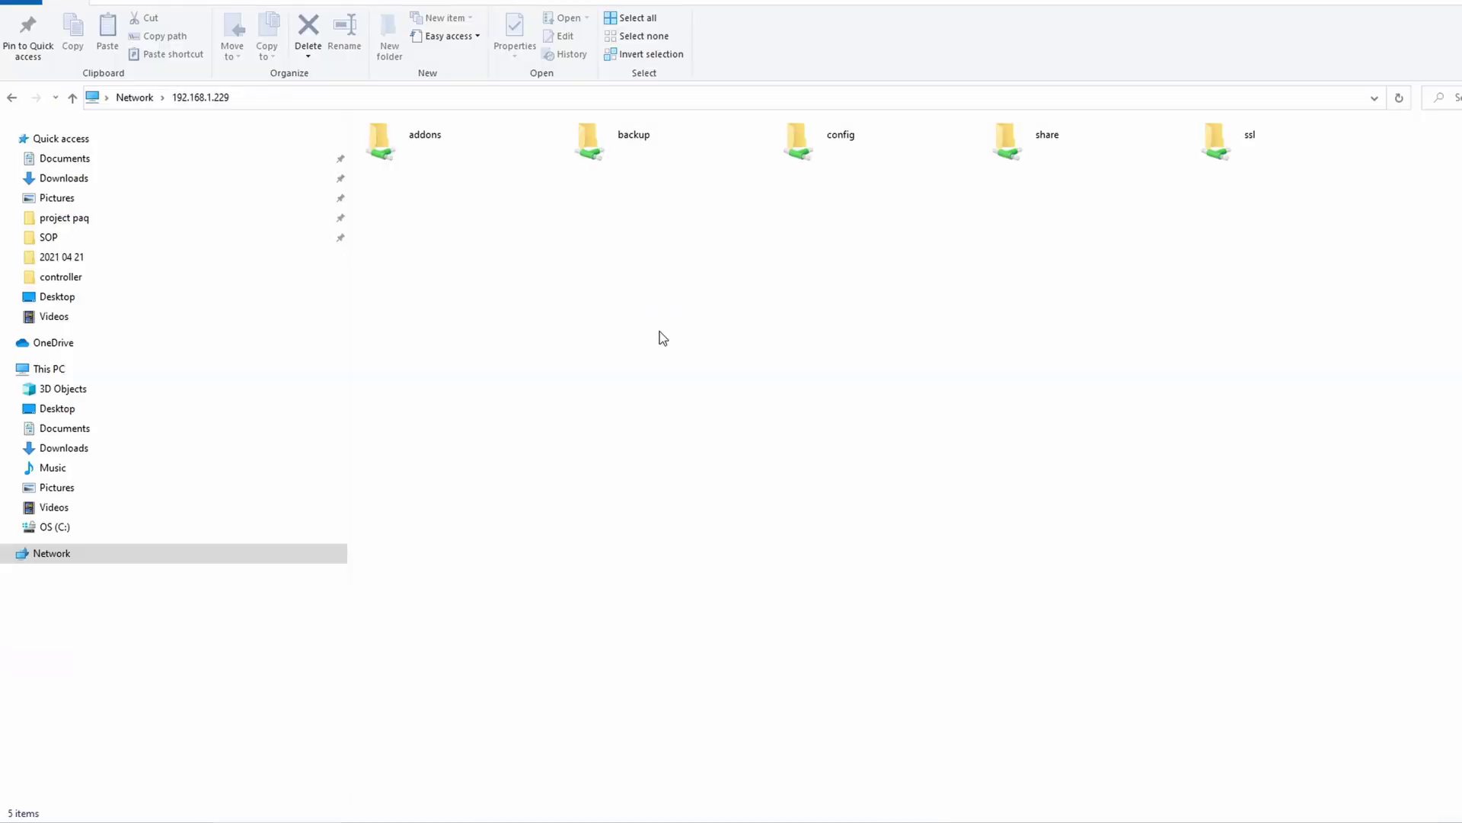
{"action": "left_click", "coordinate": [817, 147]}
{"action": "double_click", "coordinate": [816, 148]}
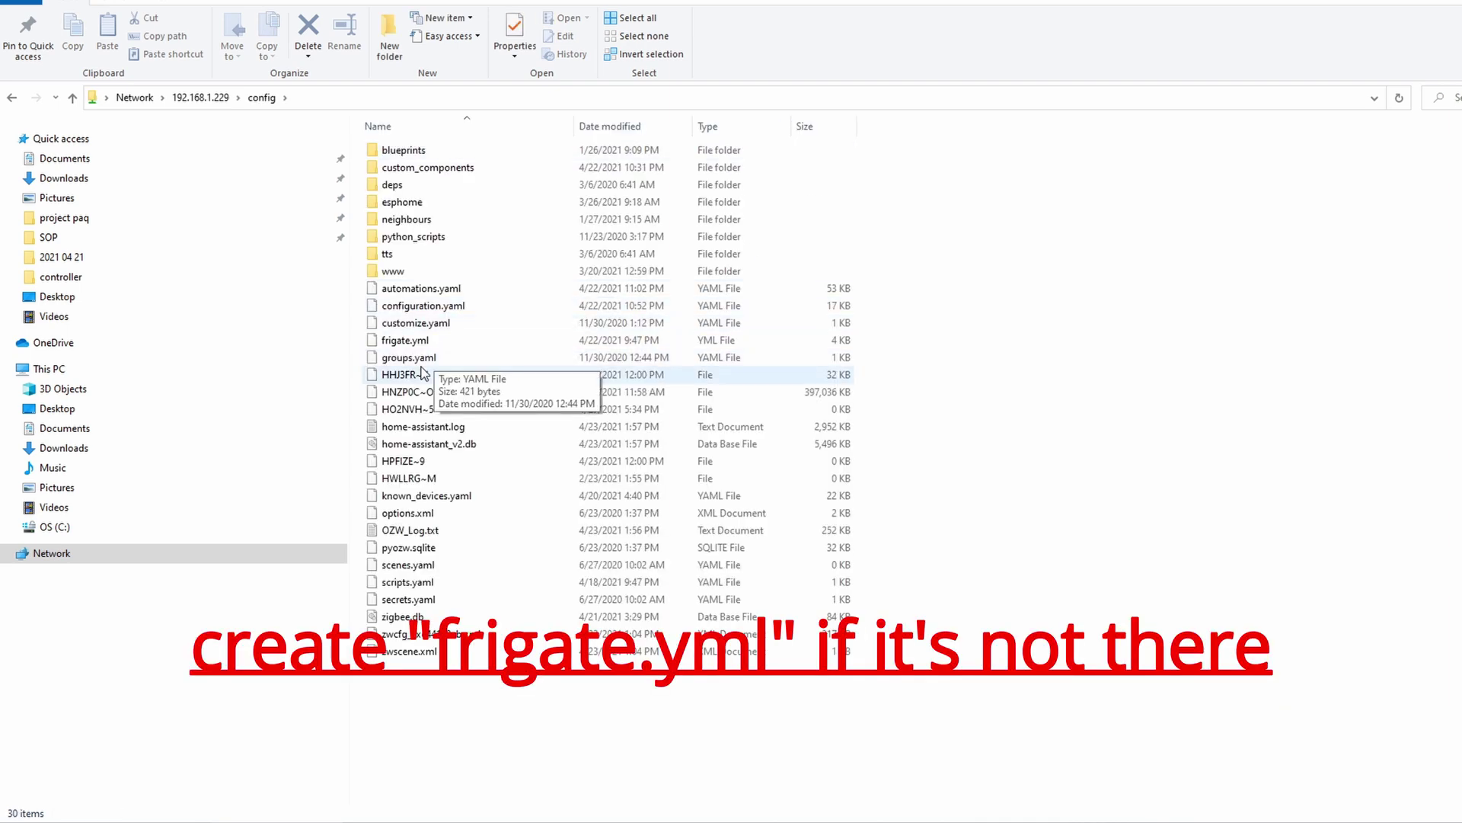
{"action": "left_click", "coordinate": [404, 341]}
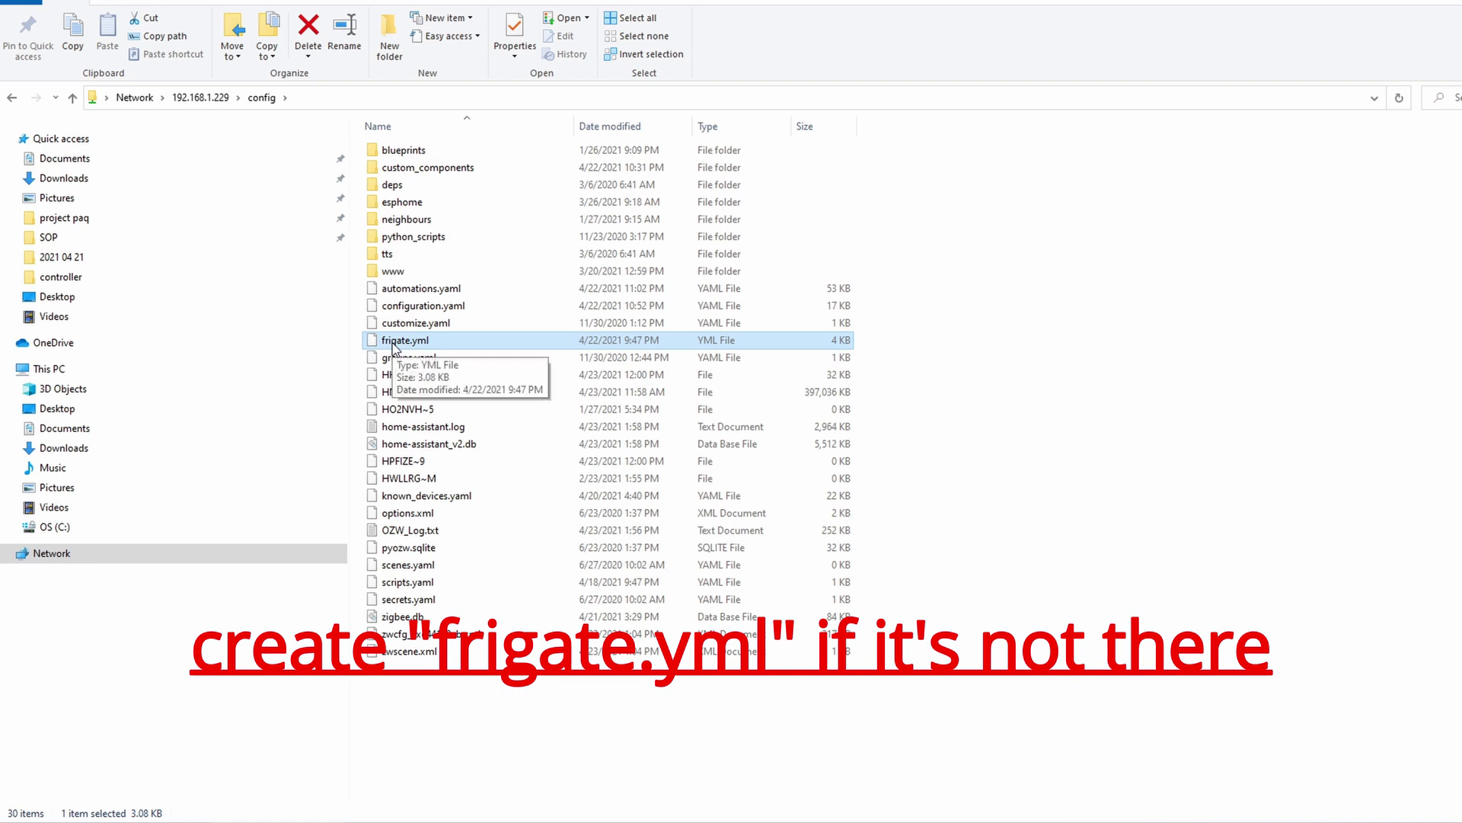
{"action": "right_click", "coordinate": [394, 347]}
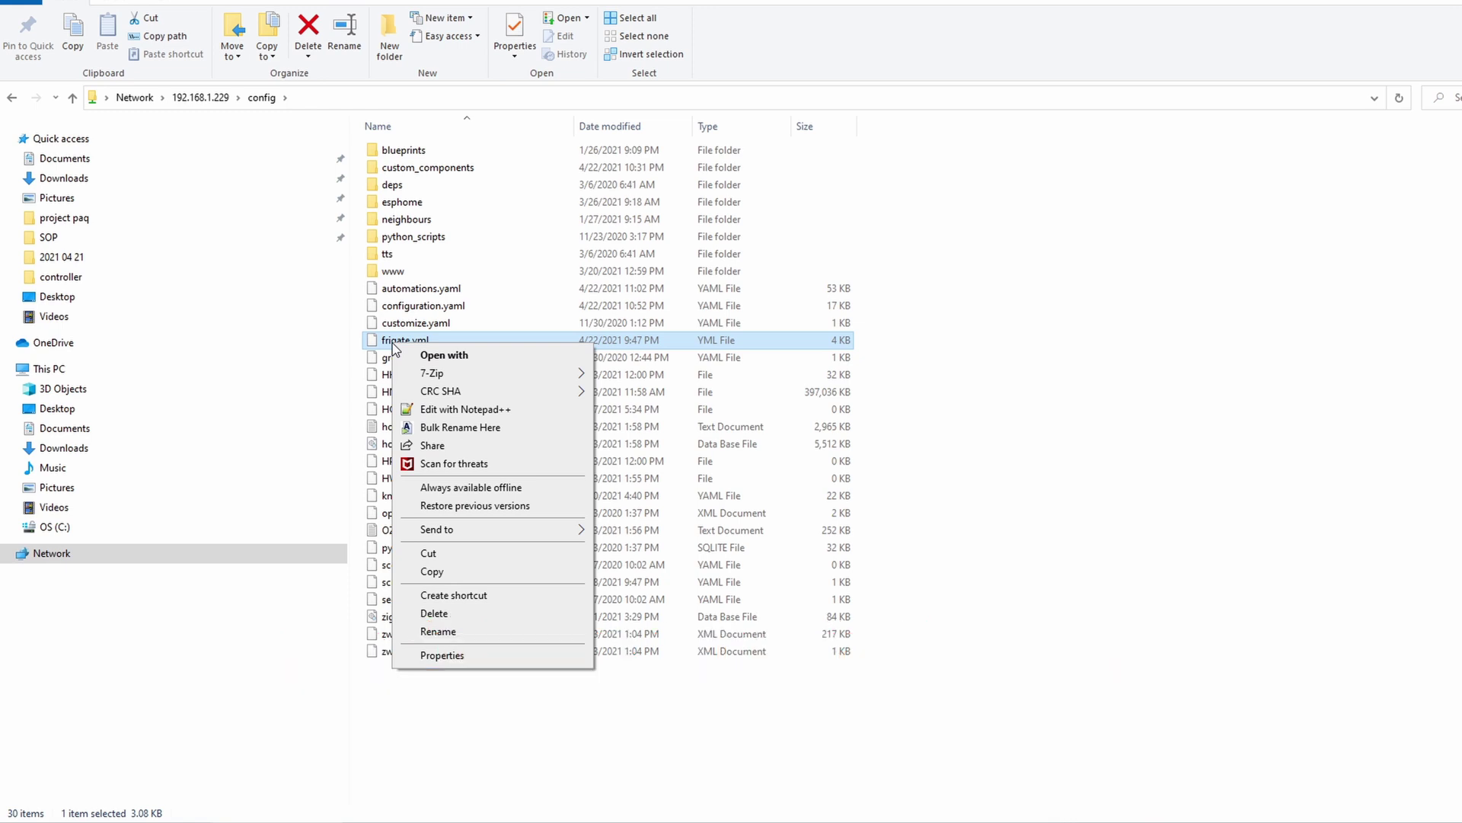
{"action": "left_click", "coordinate": [430, 410]}
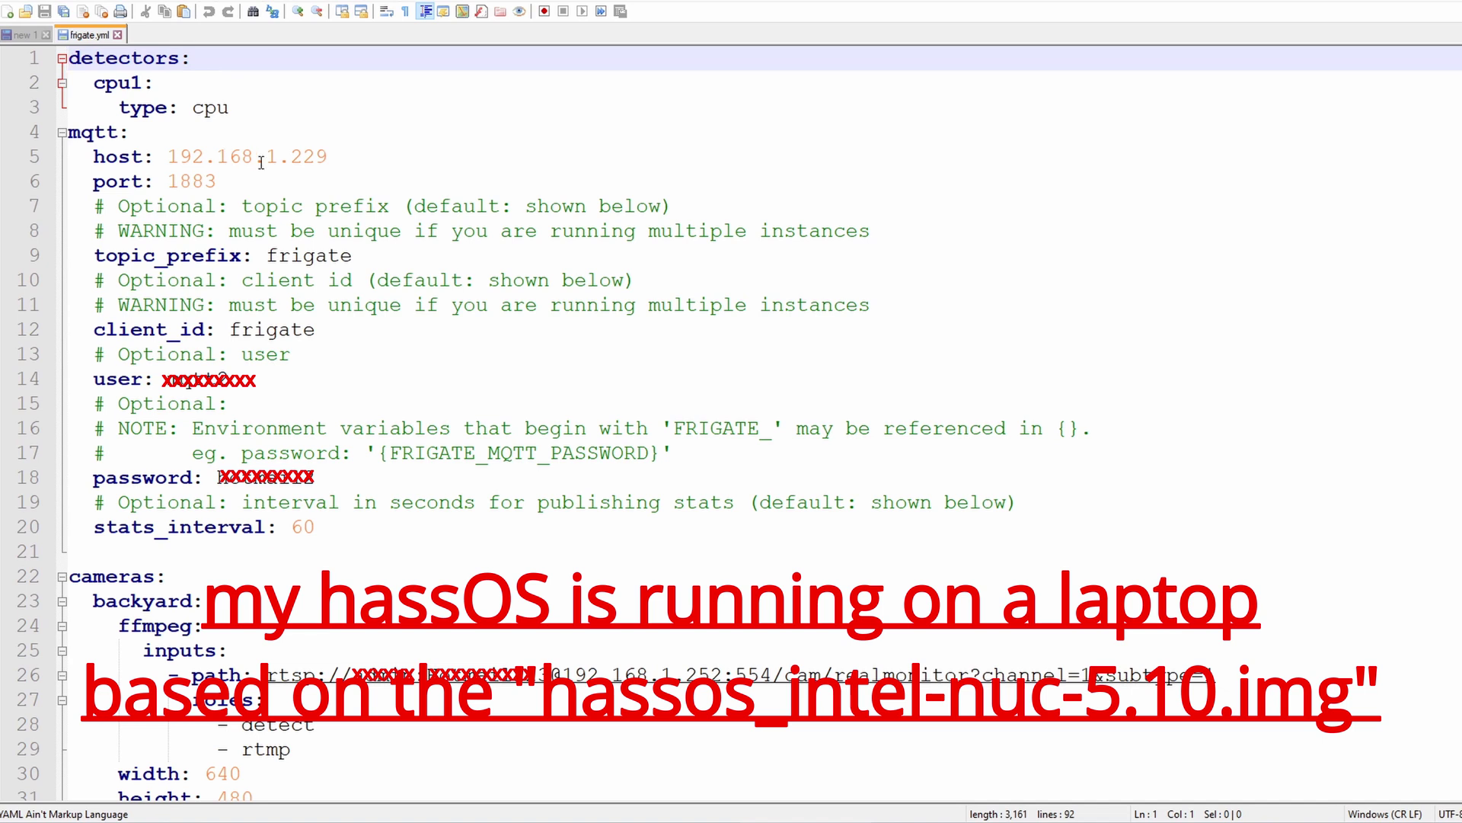
{"action": "left_click", "coordinate": [305, 178]}
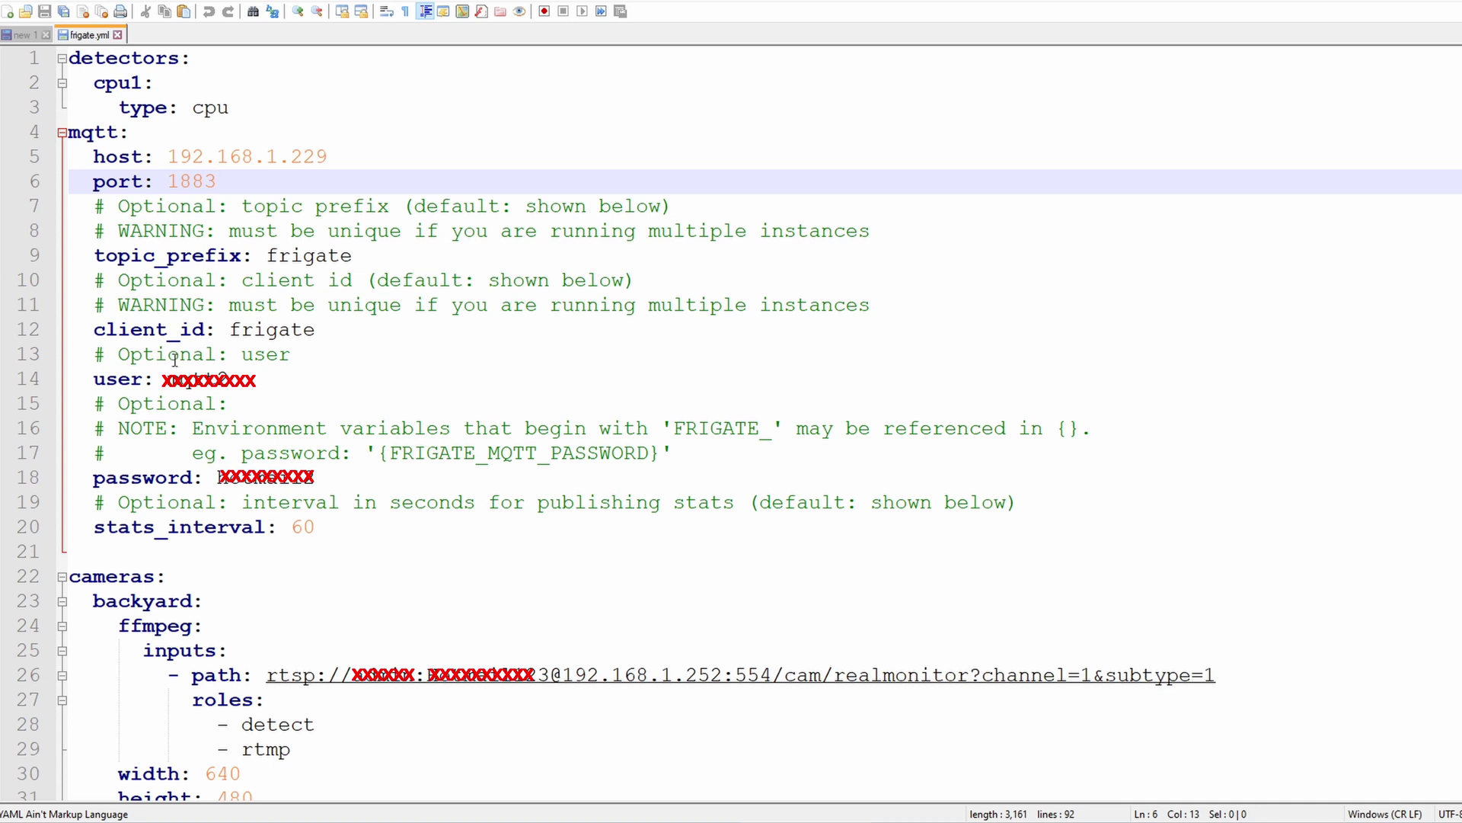
{"action": "double_click", "coordinate": [117, 381]}
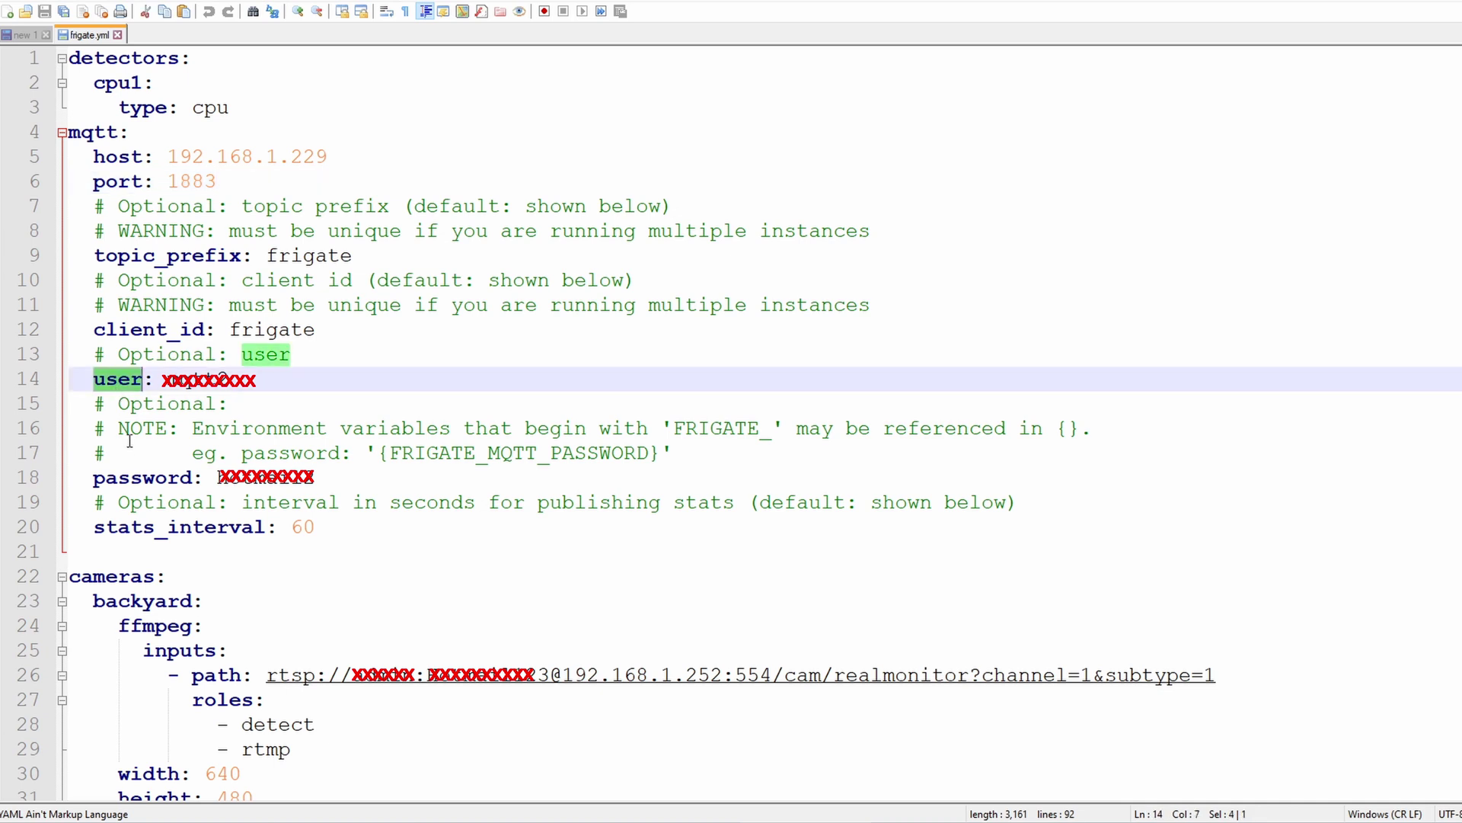
{"action": "double_click", "coordinate": [144, 480]}
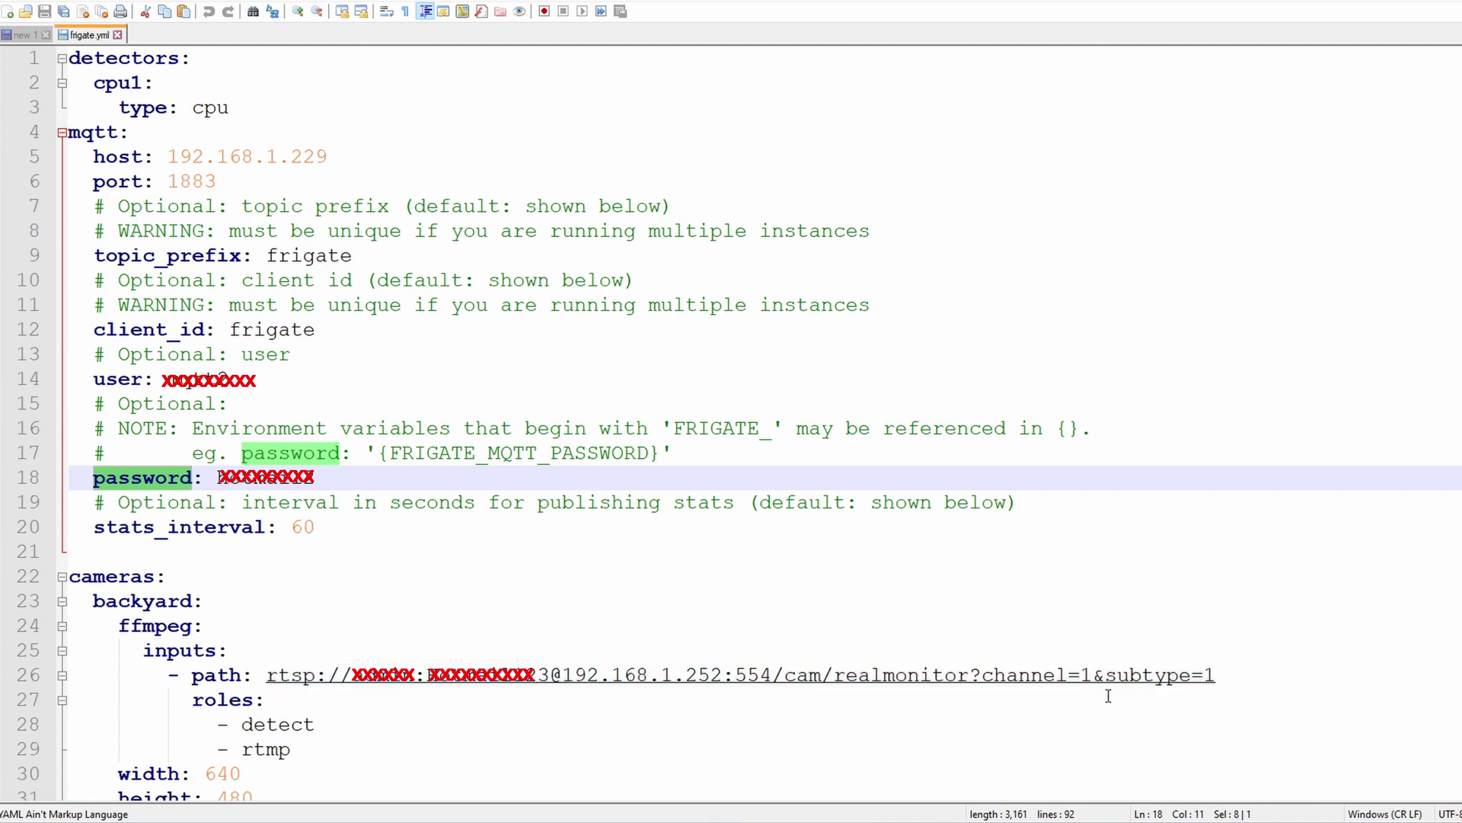
{"action": "double_click", "coordinate": [1050, 679]}
{"action": "scroll", "coordinate": [1035, 621], "scroll_direction": "down", "scroll_amount": 10}
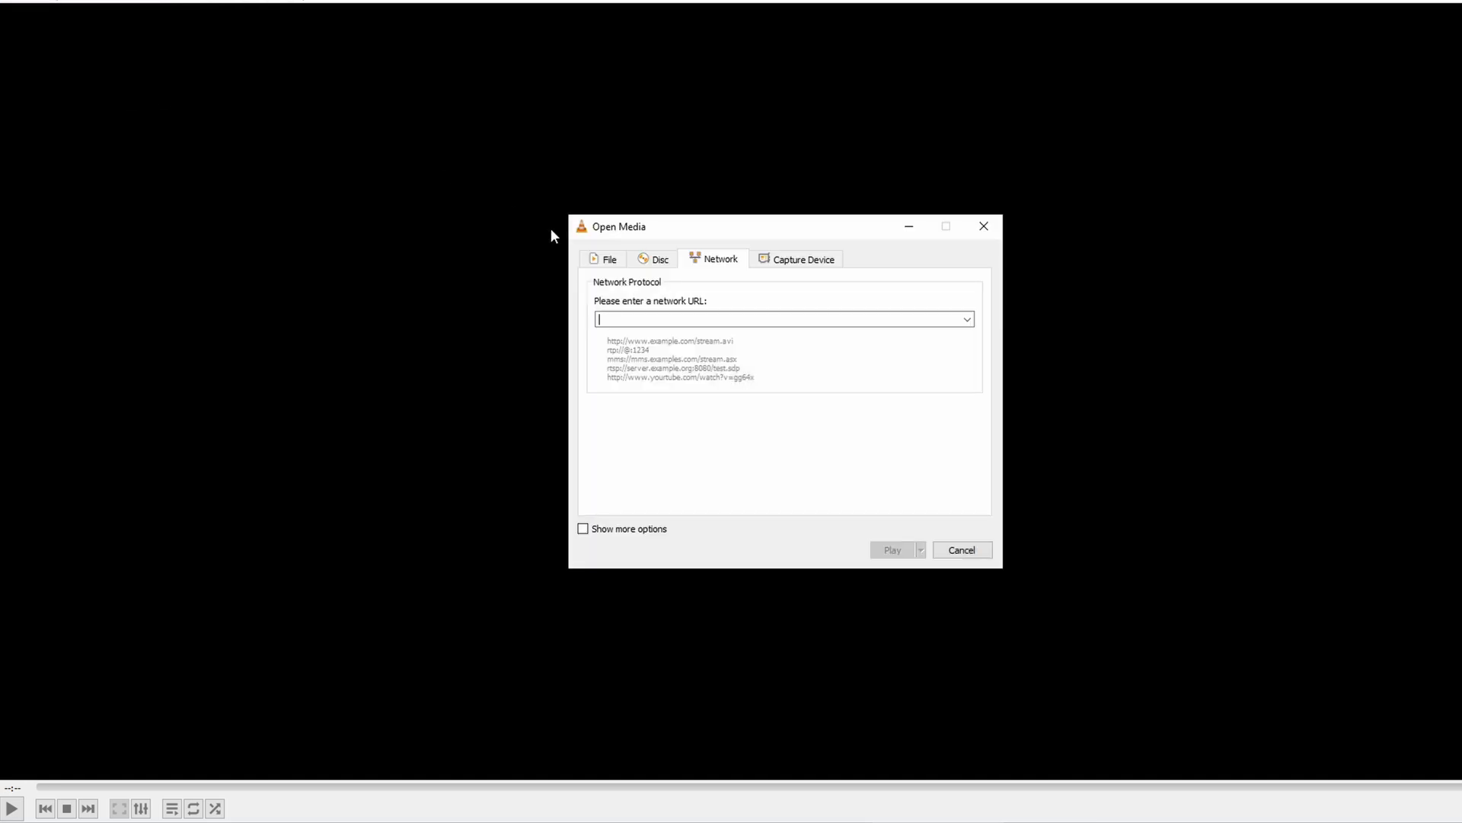
Paste the backyard camera's RTSP address into VLC's network stream field.
{"action": "key", "text": "ctrl+v"}
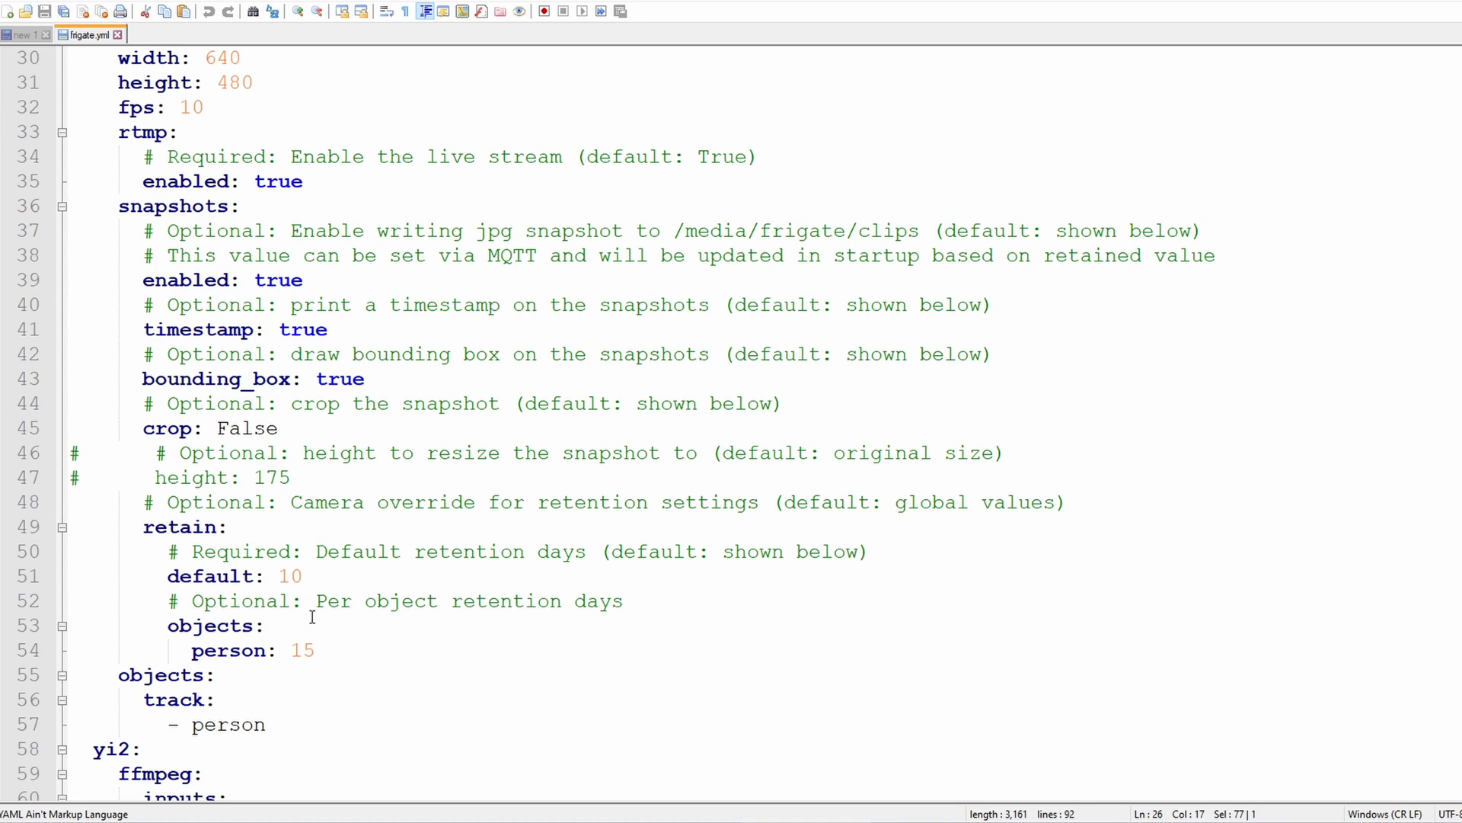
{"action": "scroll", "coordinate": [320, 705], "scroll_direction": "down", "scroll_amount": 9}
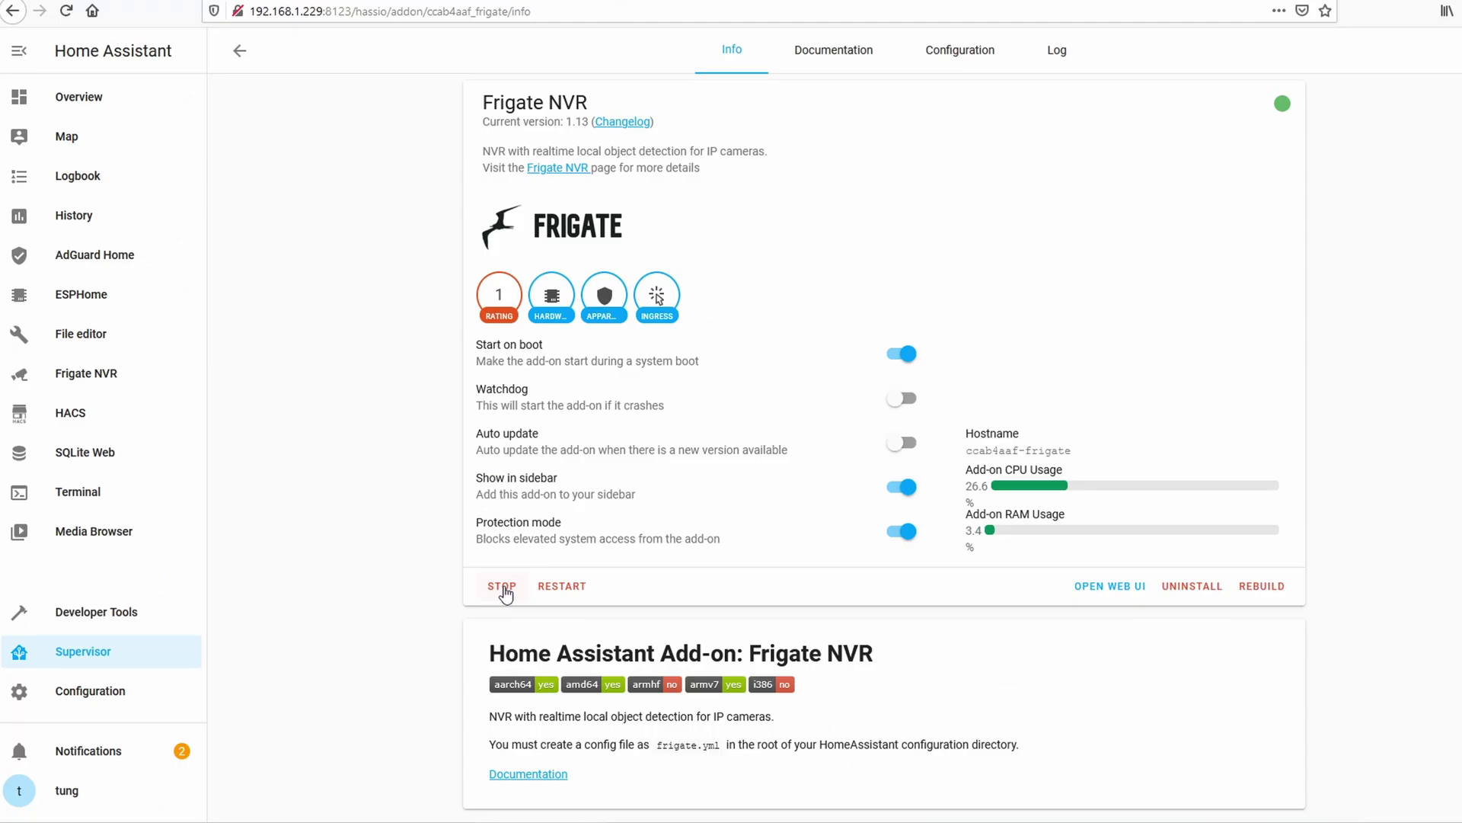
Stop the Frigate NVR add-on, open its web UI and show the Events list.
{"action": "left_click", "coordinate": [503, 591]}
{"action": "left_click", "coordinate": [1111, 588]}
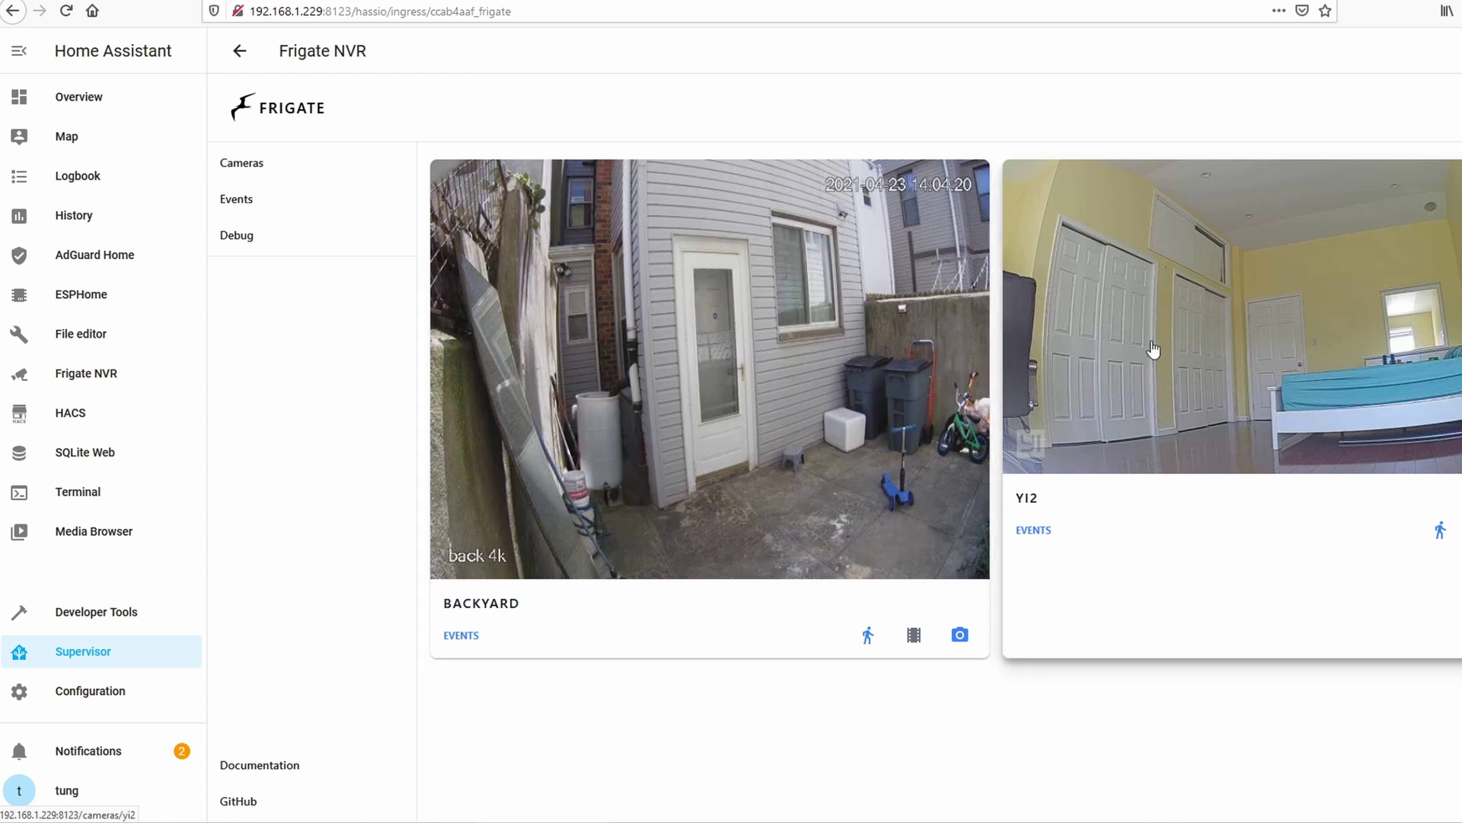
{"action": "left_click", "coordinate": [295, 207]}
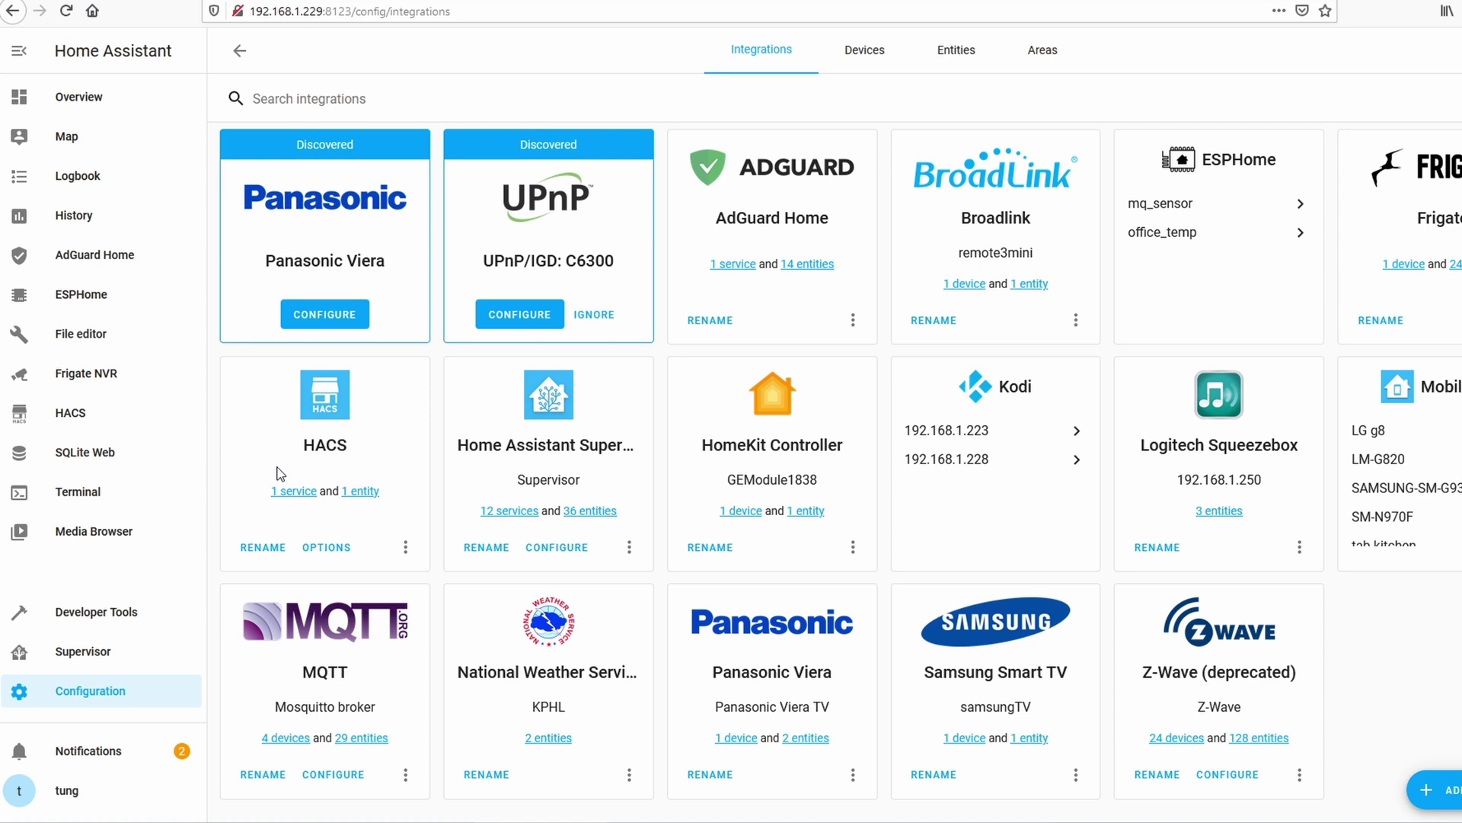
Review the Frigate device's Backyard and Yi2 entities, then switch to the frigate-hass-integration repository.
{"action": "left_click", "coordinate": [125, 693]}
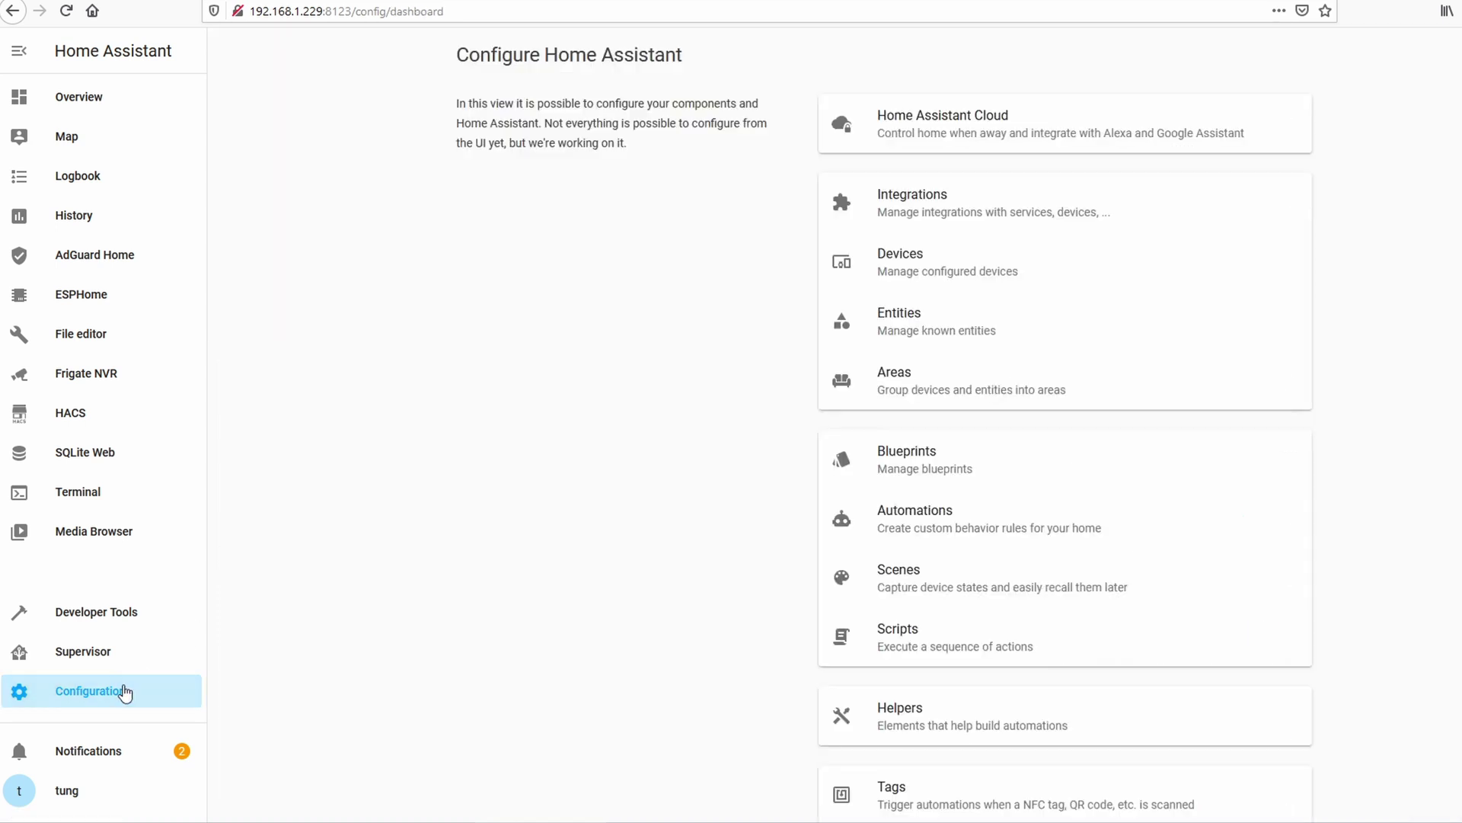
{"action": "left_click", "coordinate": [955, 217]}
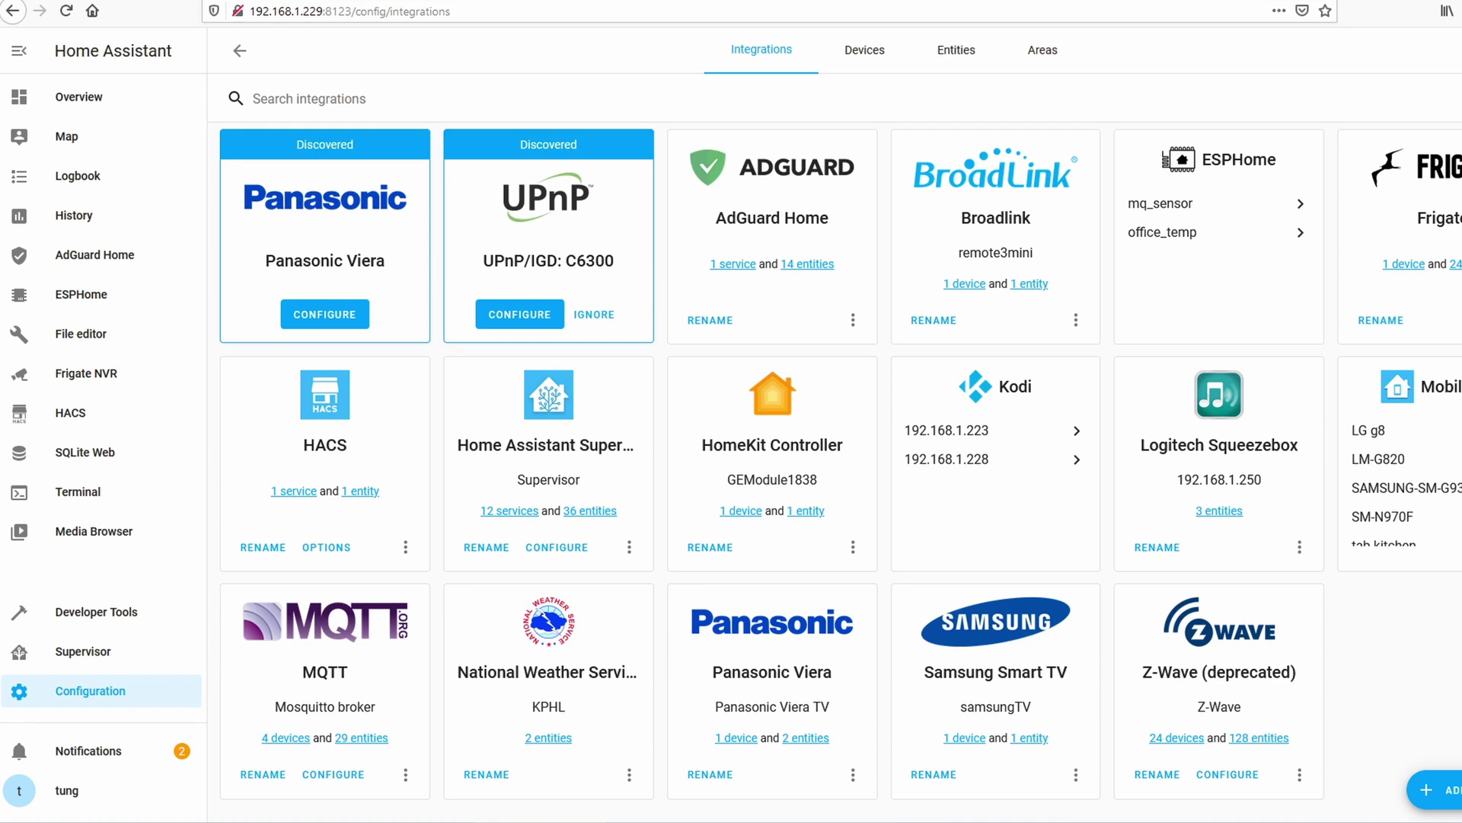
{"action": "left_click", "coordinate": [1413, 267]}
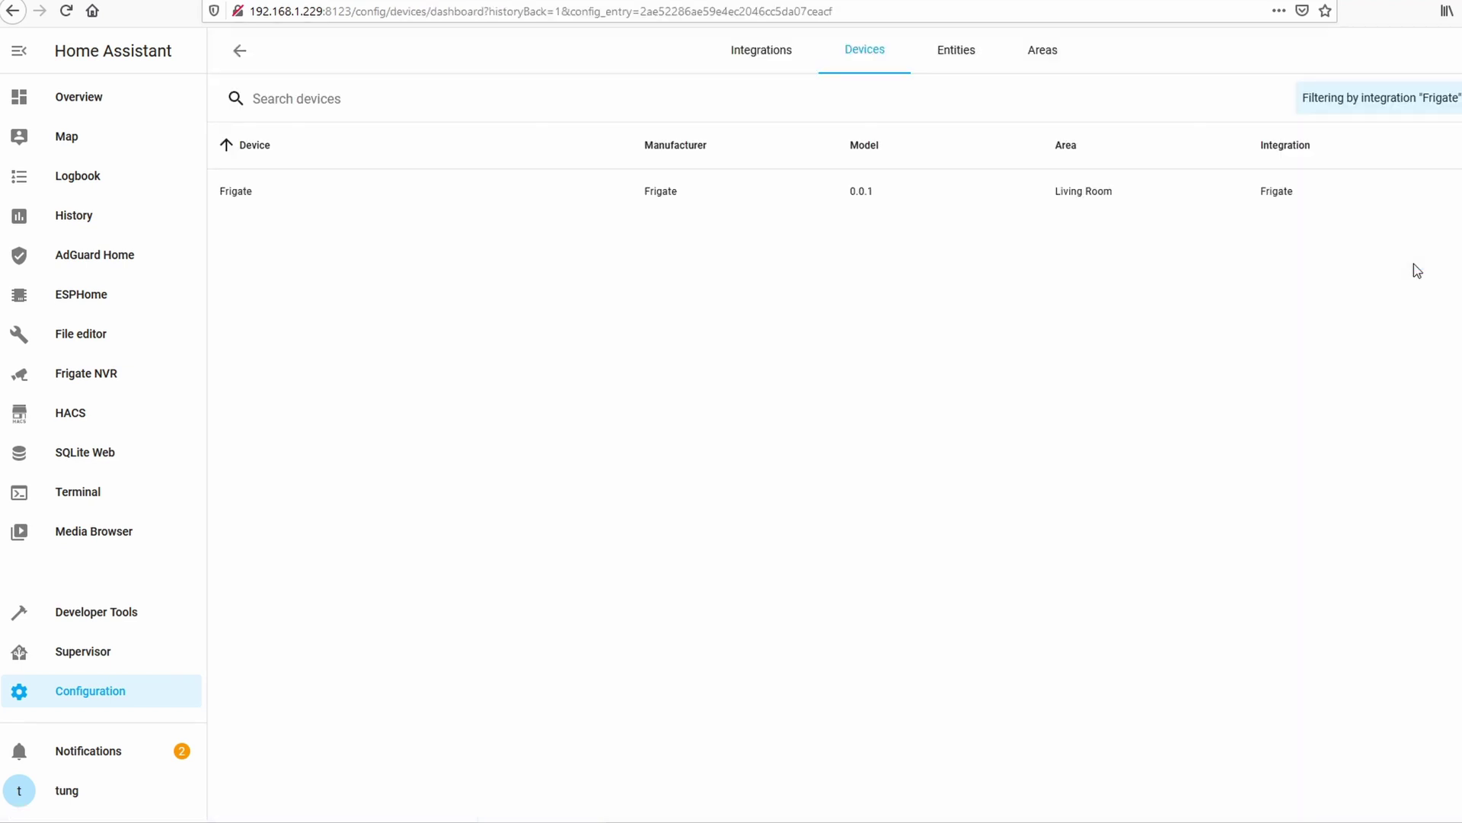
{"action": "left_click", "coordinate": [387, 207]}
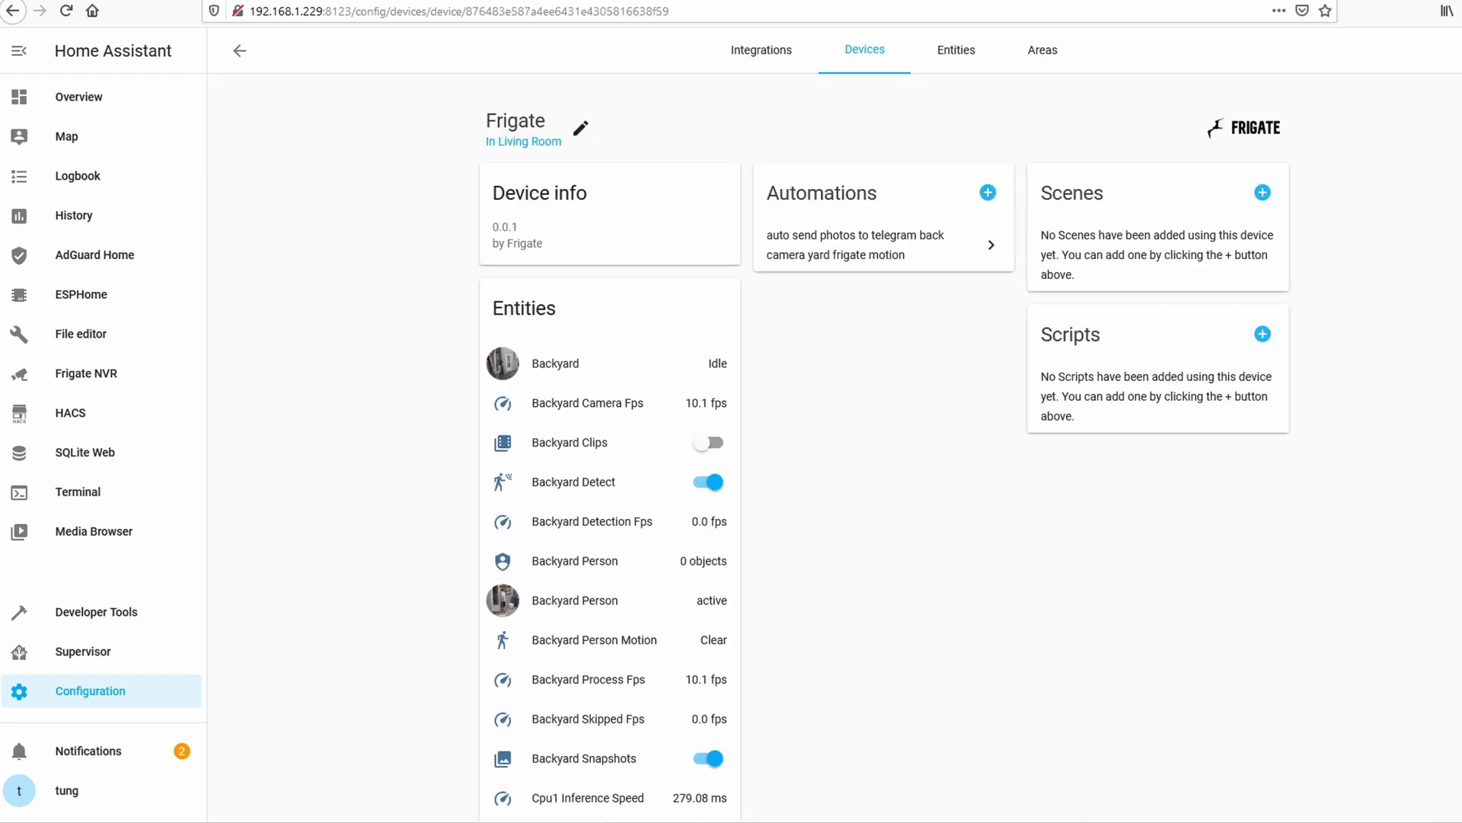
{"action": "scroll", "coordinate": [884, 438], "scroll_direction": "down", "scroll_amount": 3}
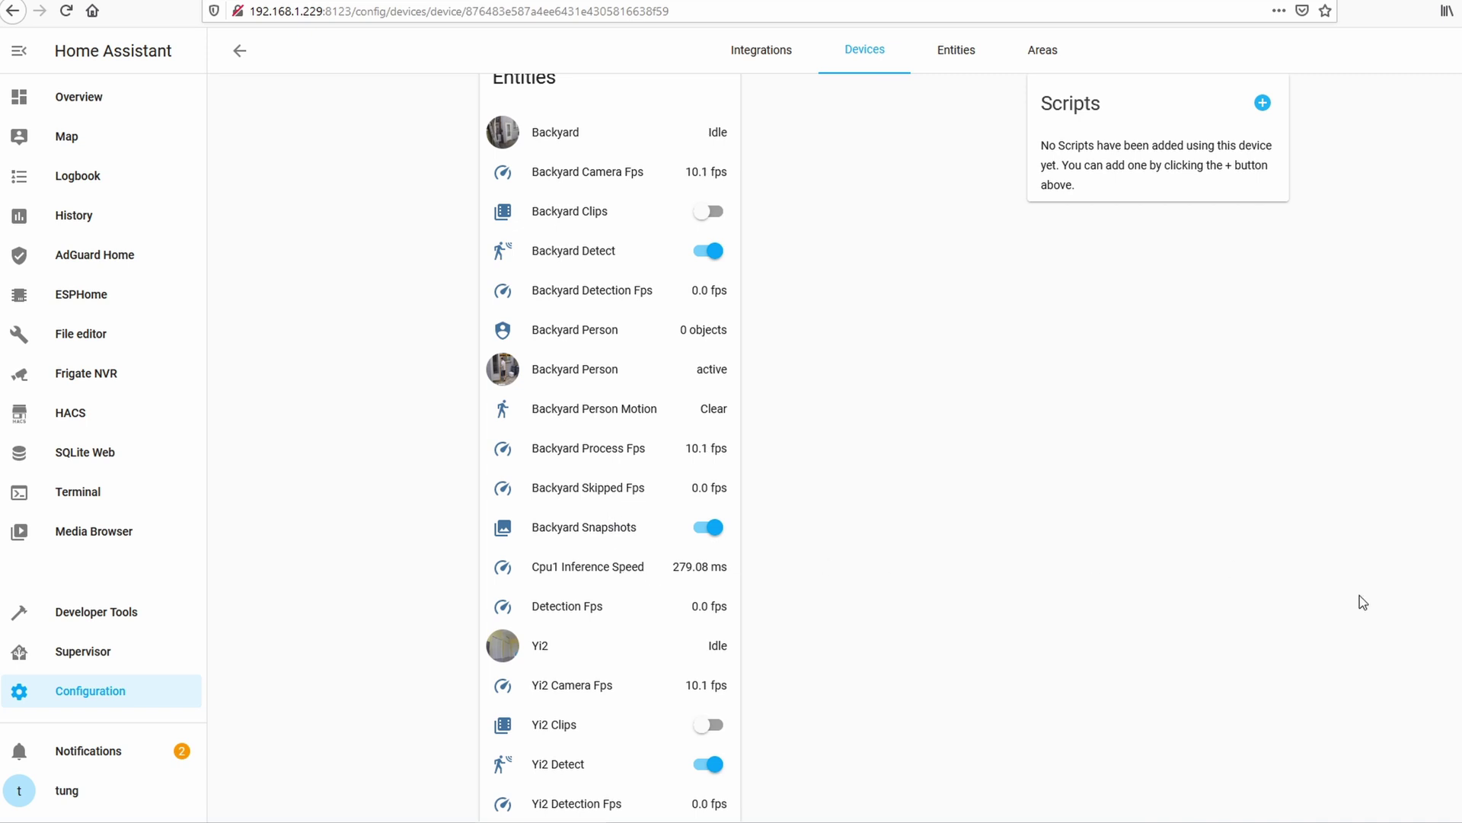
{"action": "scroll", "coordinate": [1033, 592], "scroll_direction": "down", "scroll_amount": 3}
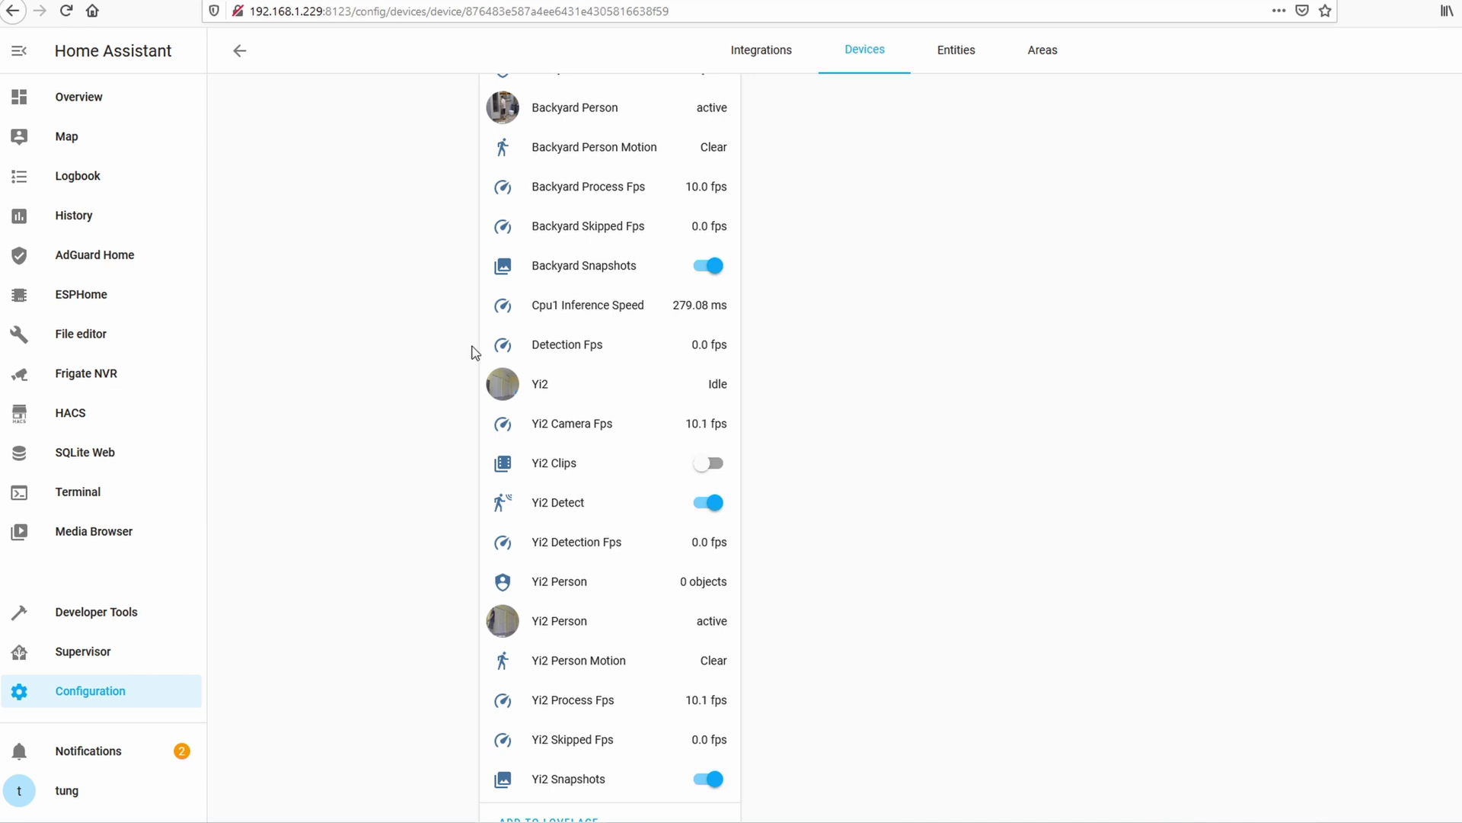
{"action": "key", "text": "ctrl+Tab"}
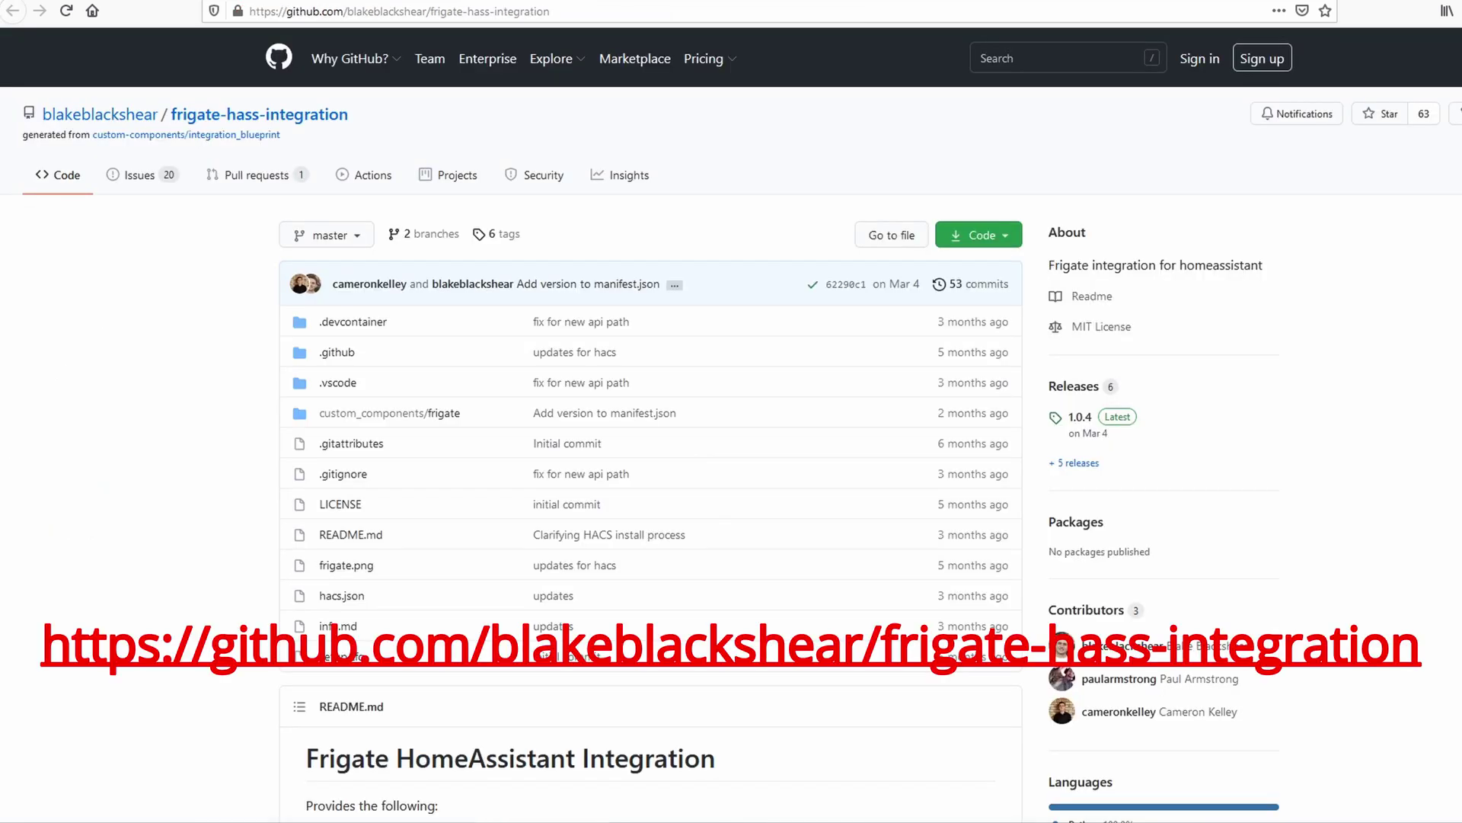
Open the custom_components/frigate folder of the frigate-hass-integration repository.
{"action": "left_click", "coordinate": [372, 418]}
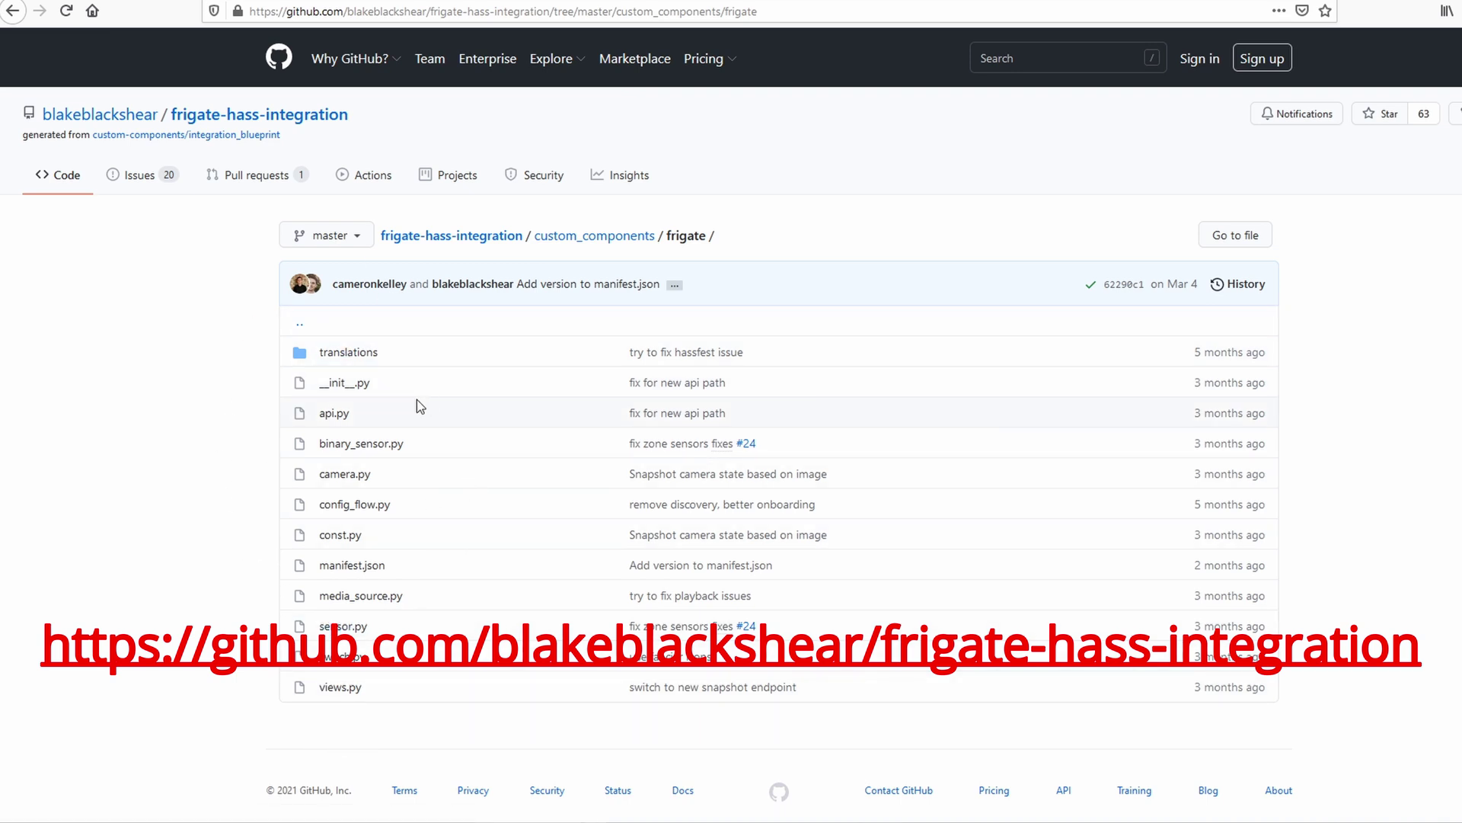
{"action": "mouse_move", "coordinate": [342, 821]}
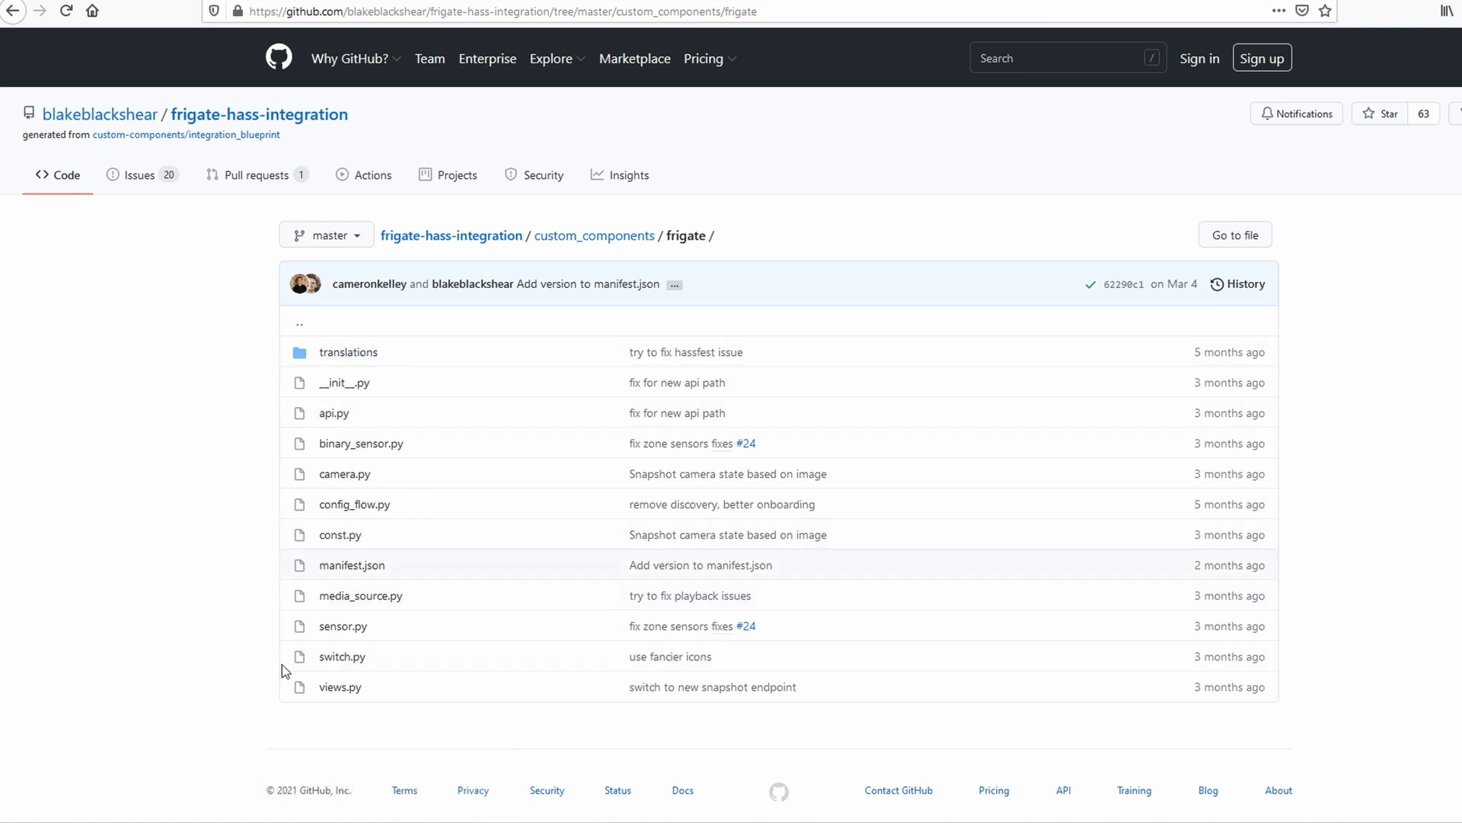
Open custom_components, then the frigate folder, on the \\192.168.1.229\config share to check its files.
{"action": "left_click", "coordinate": [342, 822]}
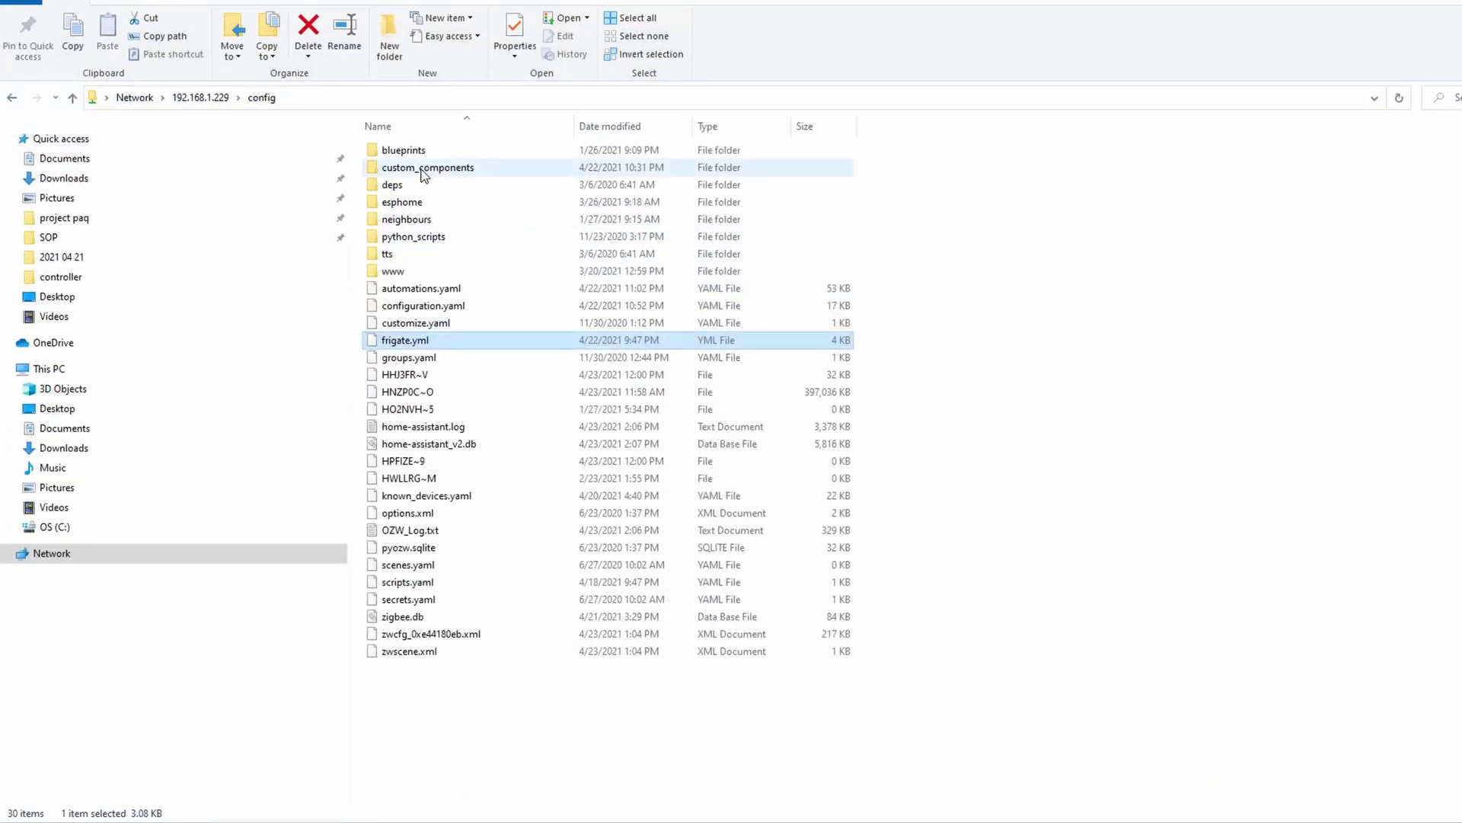
{"action": "left_click", "coordinate": [424, 174]}
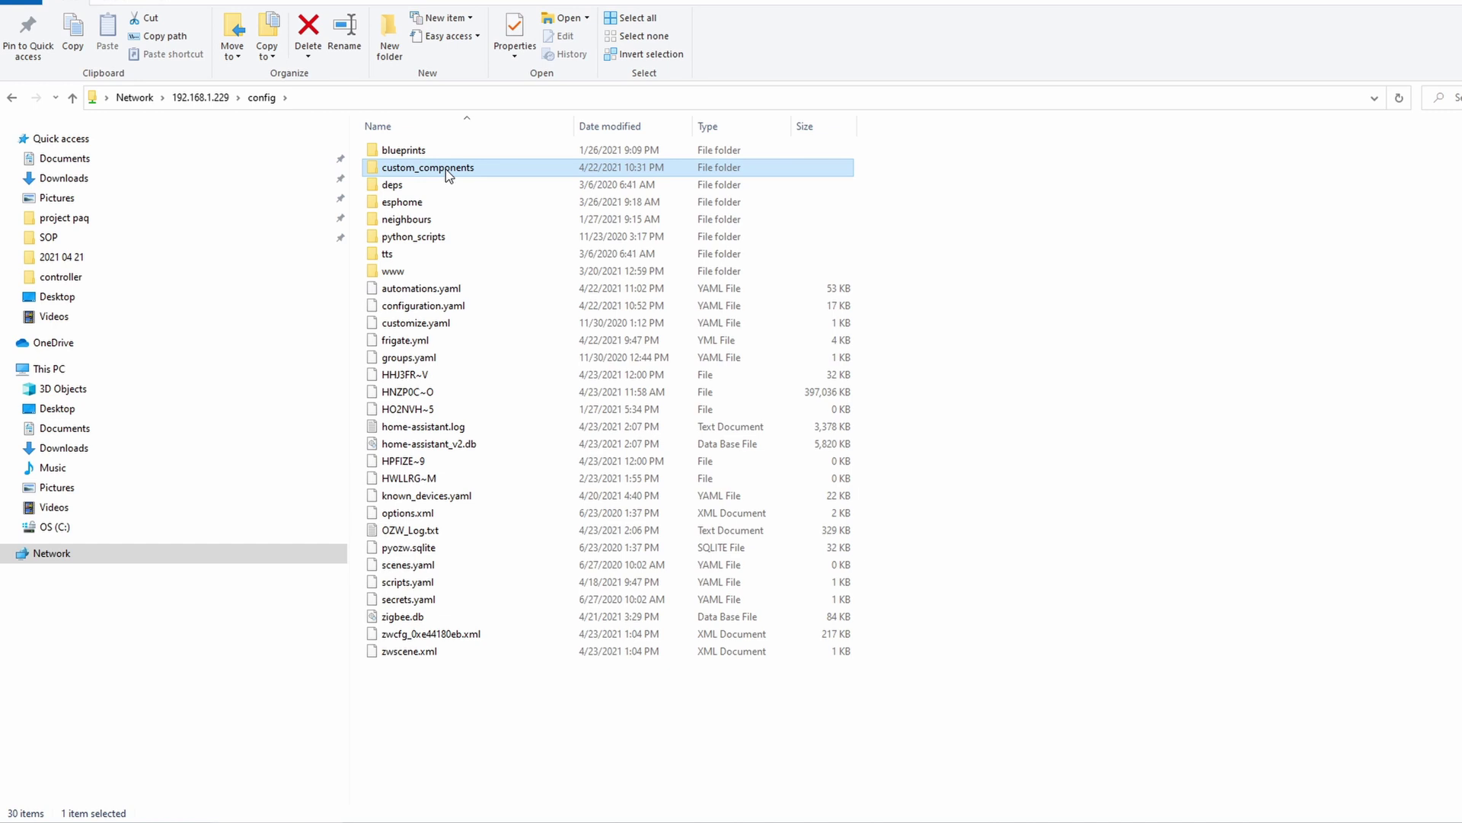
{"action": "left_click", "coordinate": [445, 170]}
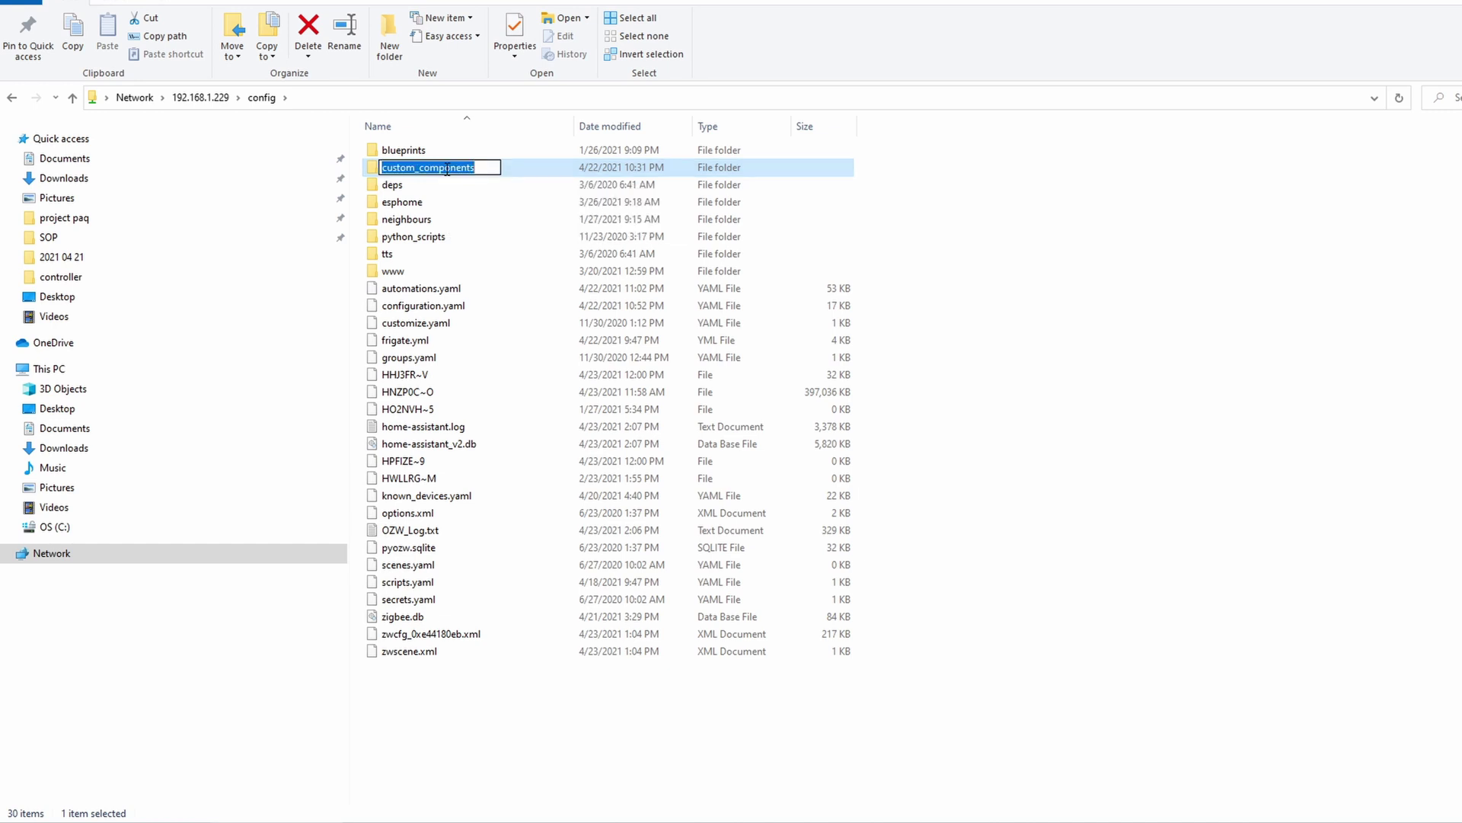
{"action": "double_click", "coordinate": [373, 167]}
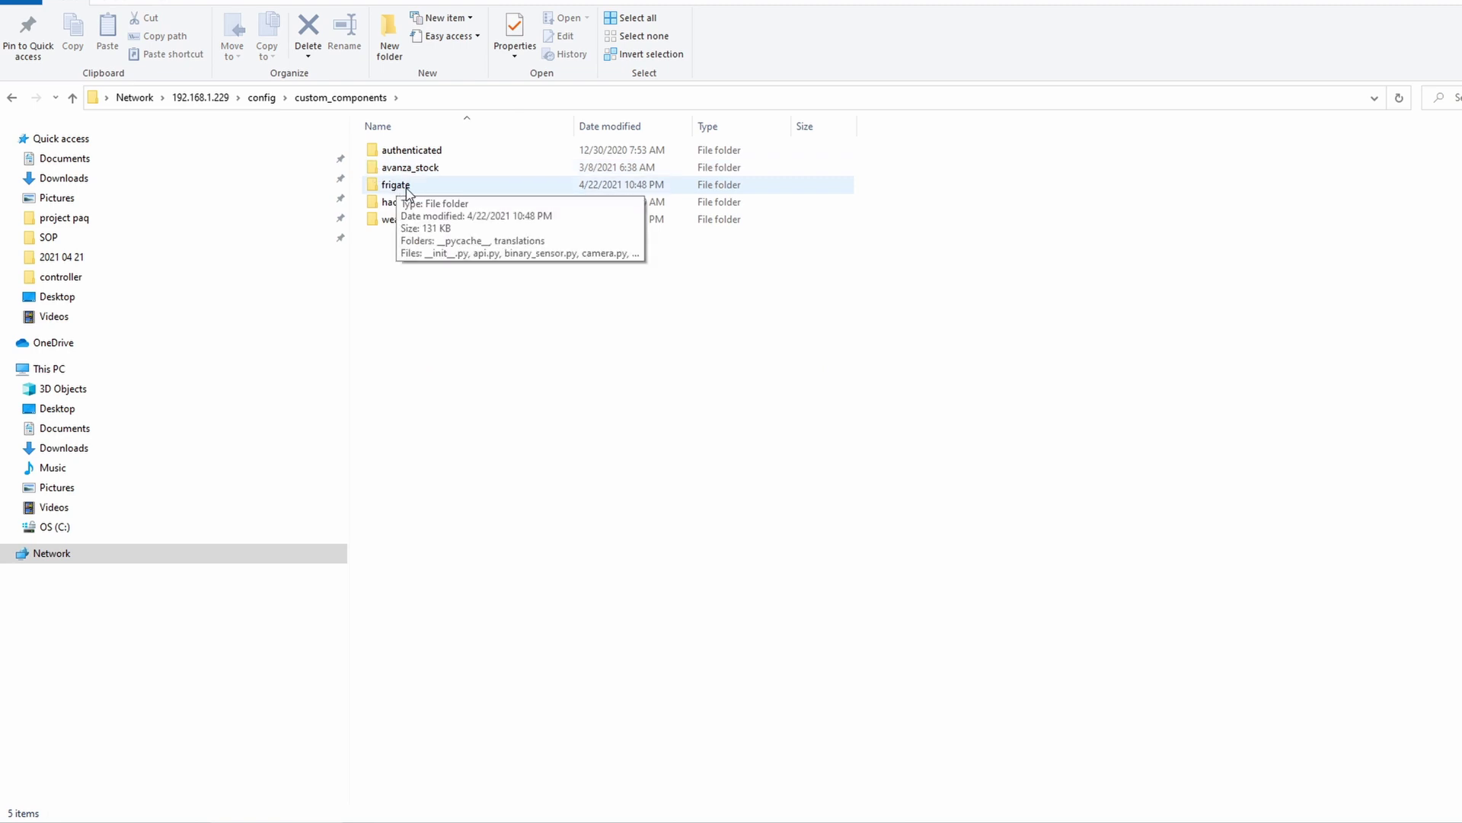
{"action": "double_click", "coordinate": [395, 185]}
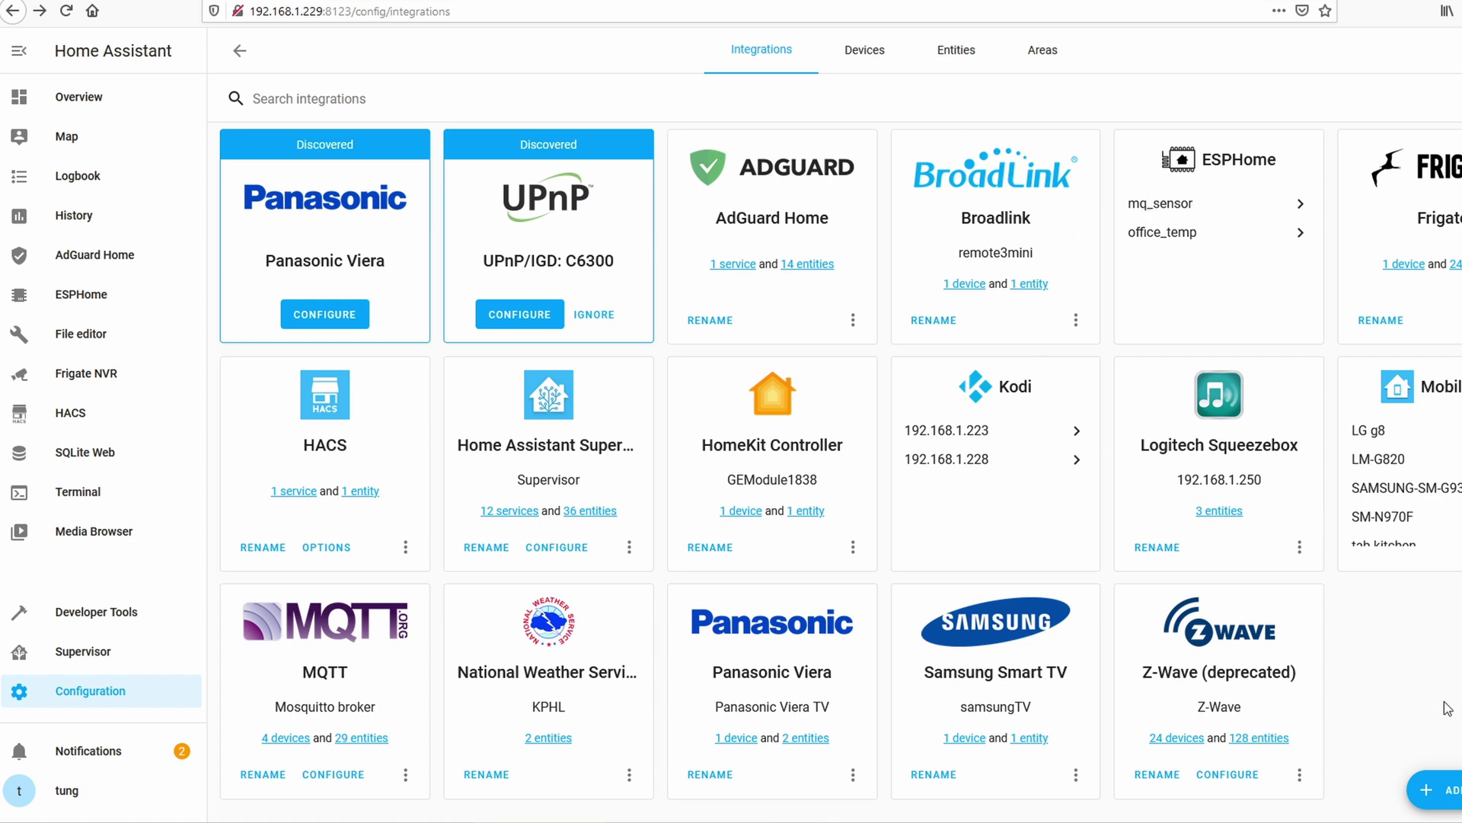
Try adding Frigate via a 'frig' search, dismiss the single-configuration abort, and go to Supervisor.
{"action": "left_click", "coordinate": [1432, 790]}
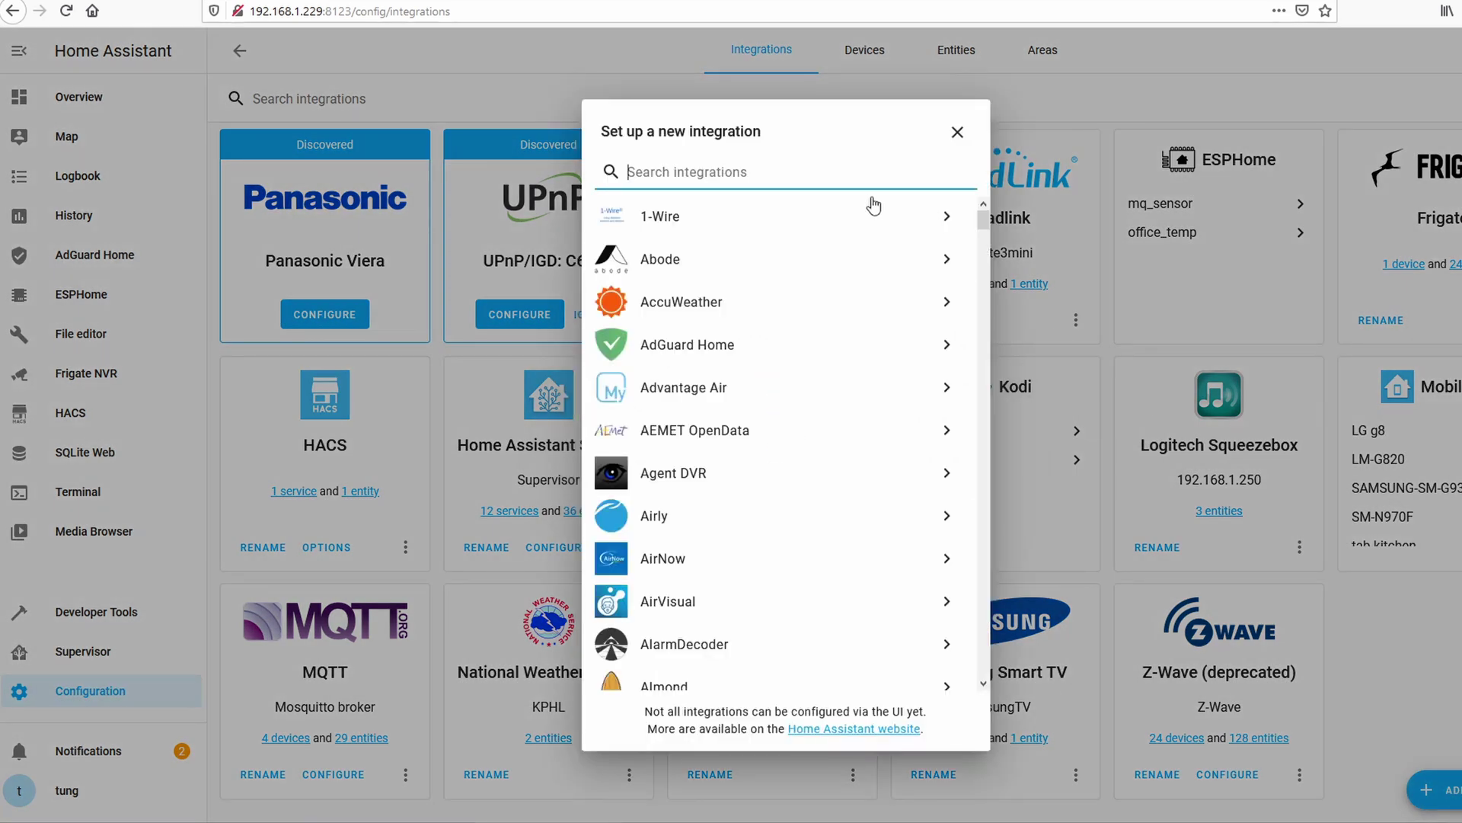
{"action": "type", "text": "frig"}
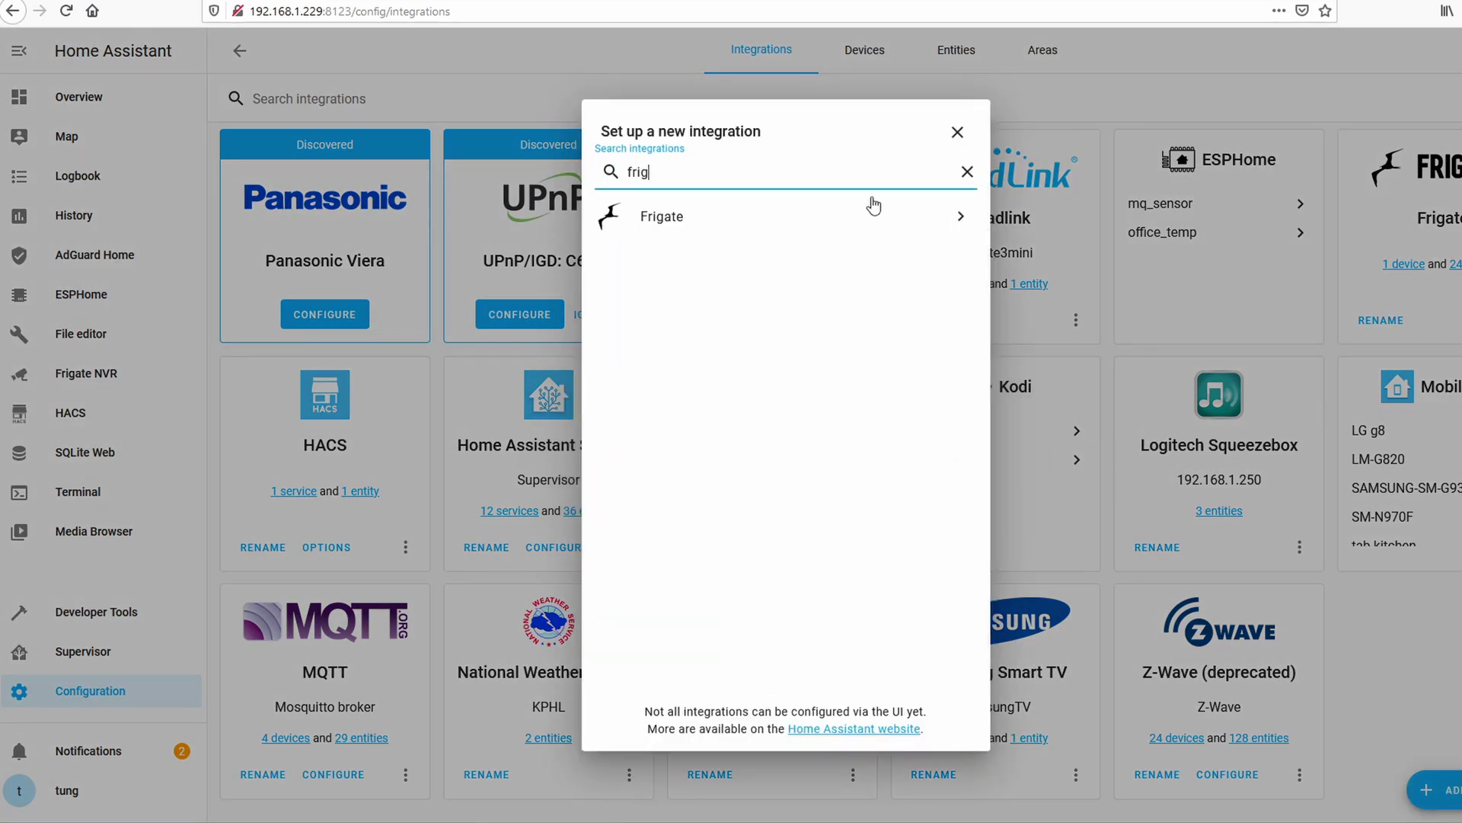
{"action": "left_click", "coordinate": [770, 228]}
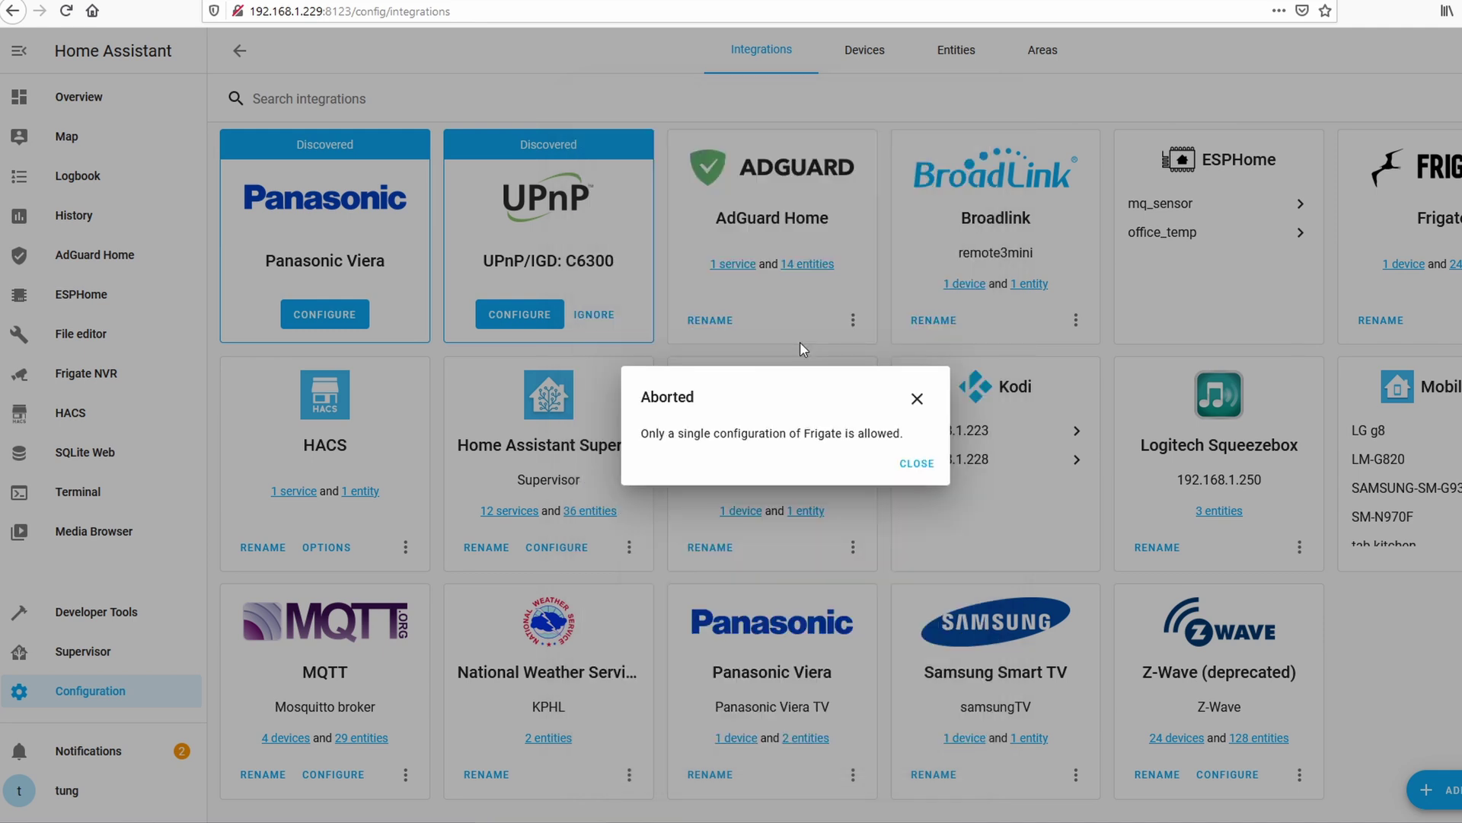
{"action": "left_click", "coordinate": [917, 399]}
{"action": "left_click", "coordinate": [126, 662]}
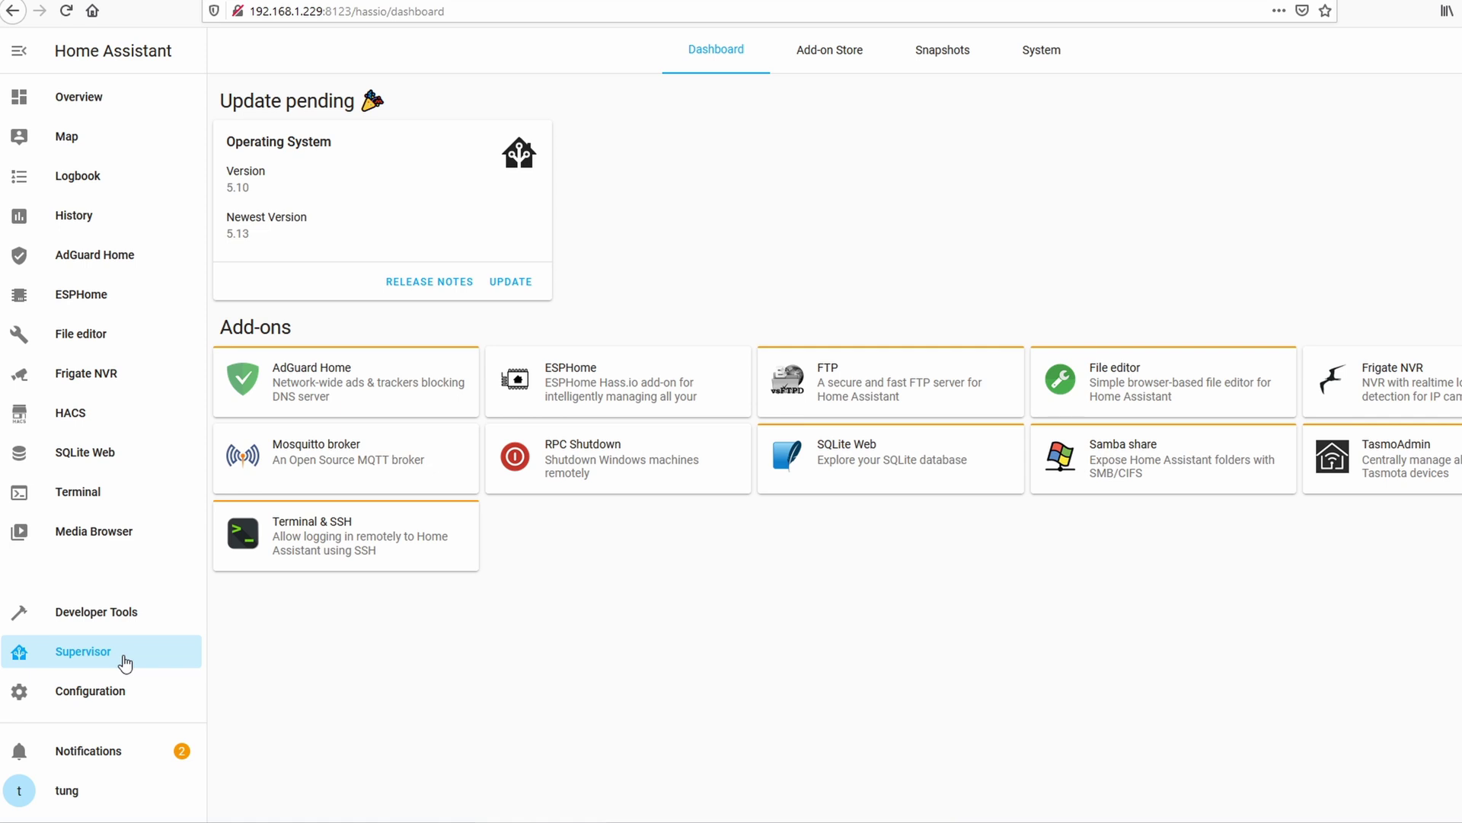
Show the System tab with core-2021.4.6, supervisor-2021.04.0, Home Assistant OS 5.10 and the Supervisor log.
{"action": "left_click", "coordinate": [1041, 50]}
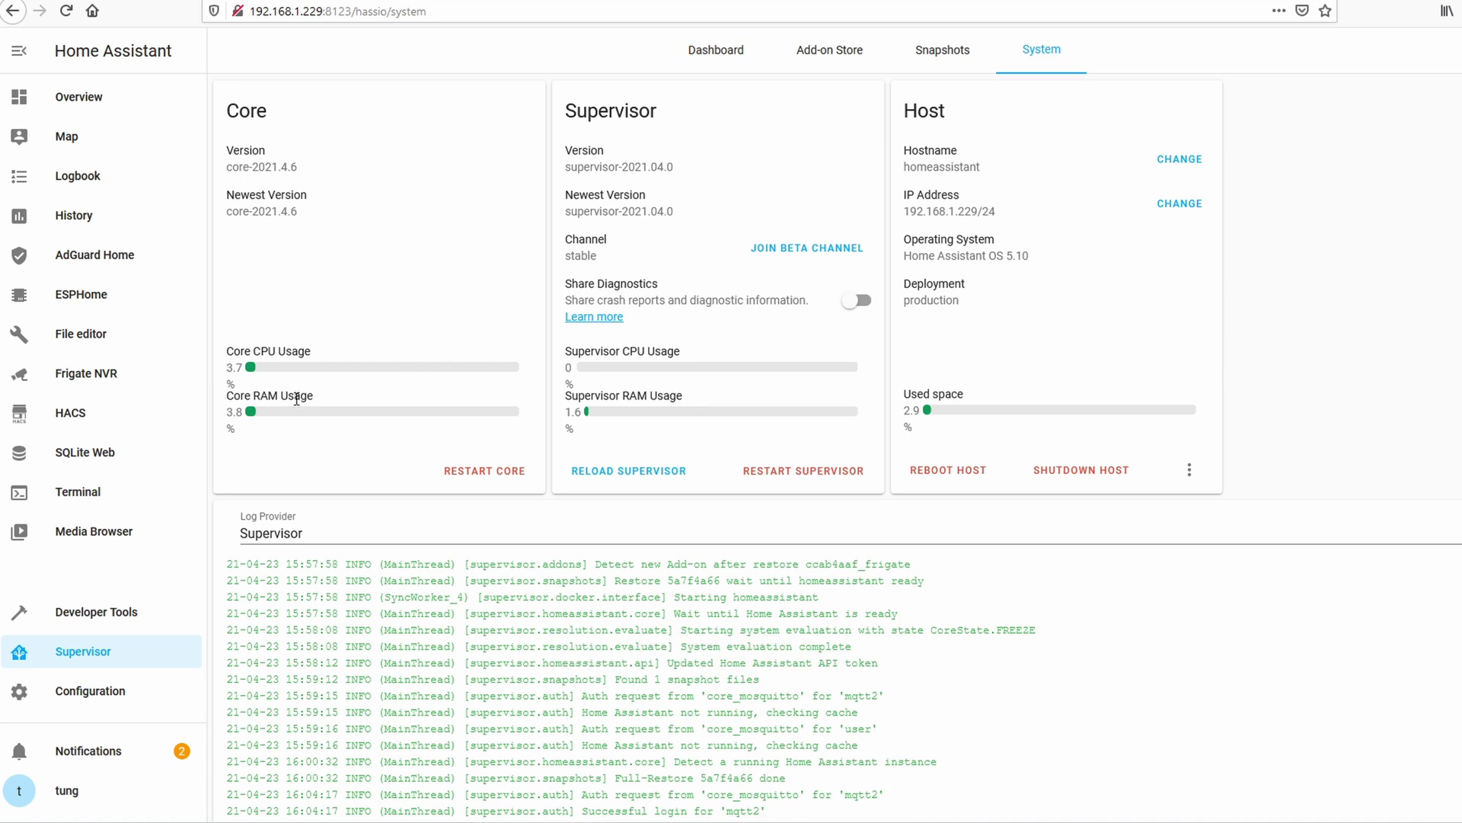
{"action": "mouse_move", "coordinate": [343, 419]}
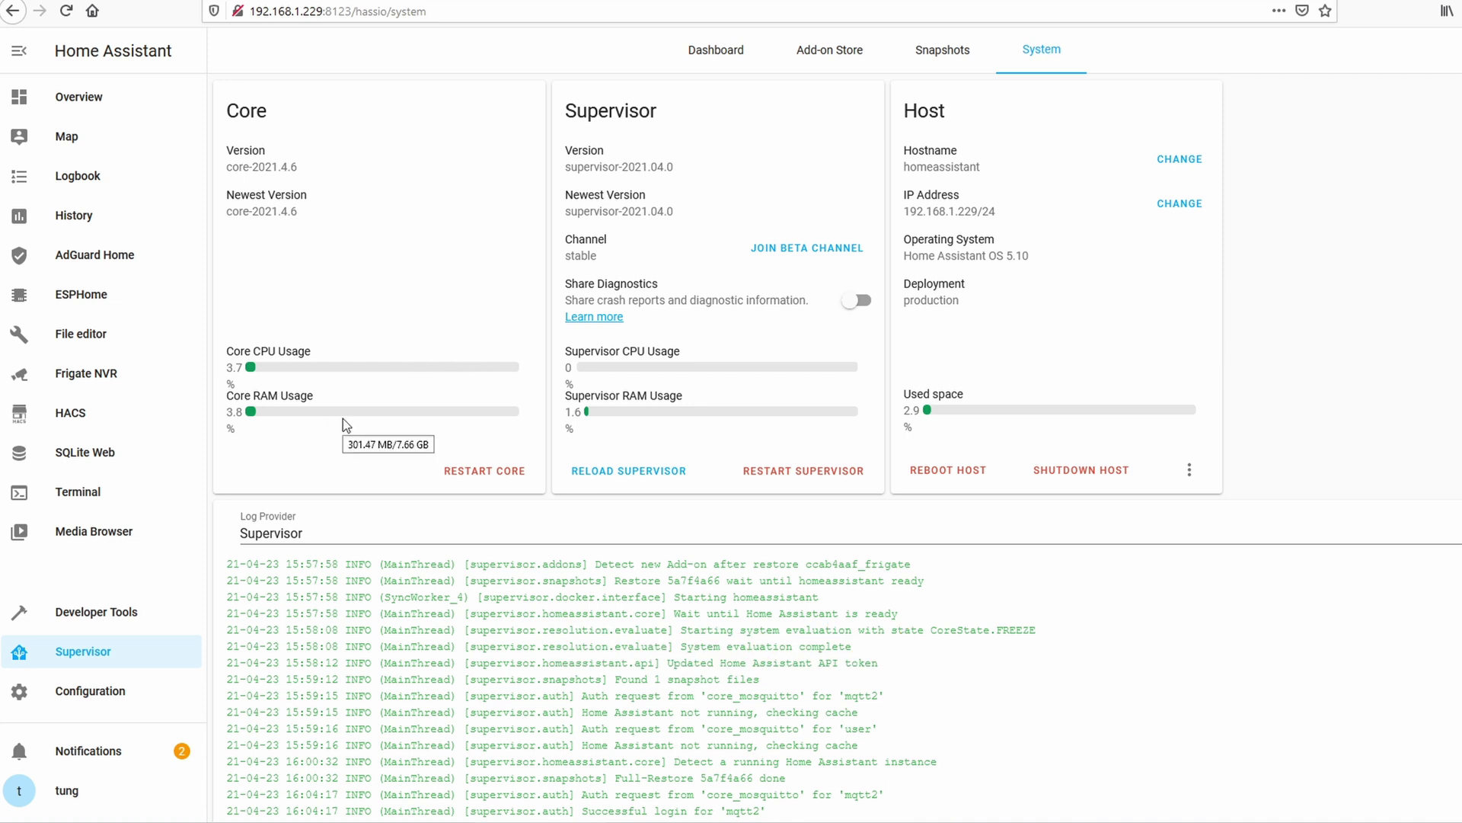